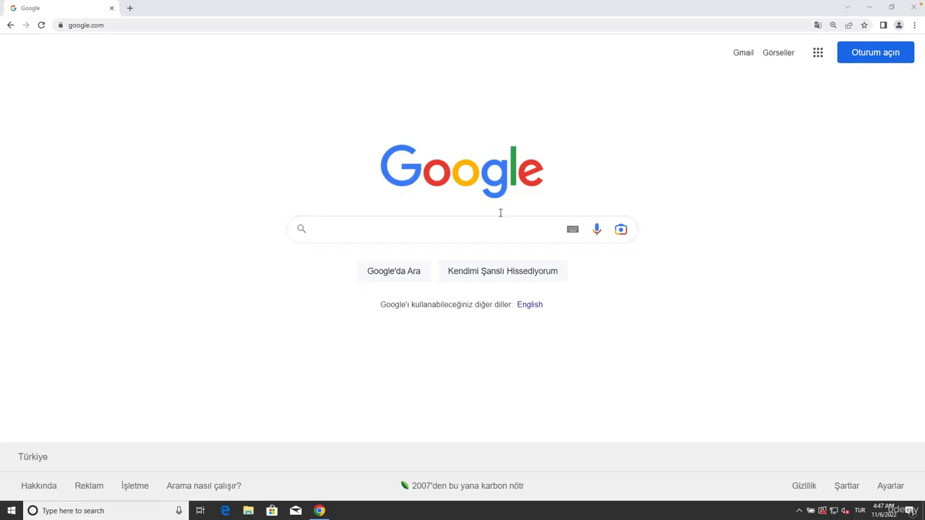
Step: Search Google for "virtualbox" and dismiss the suggestion to show results in English
click(372, 229)
text(vir)
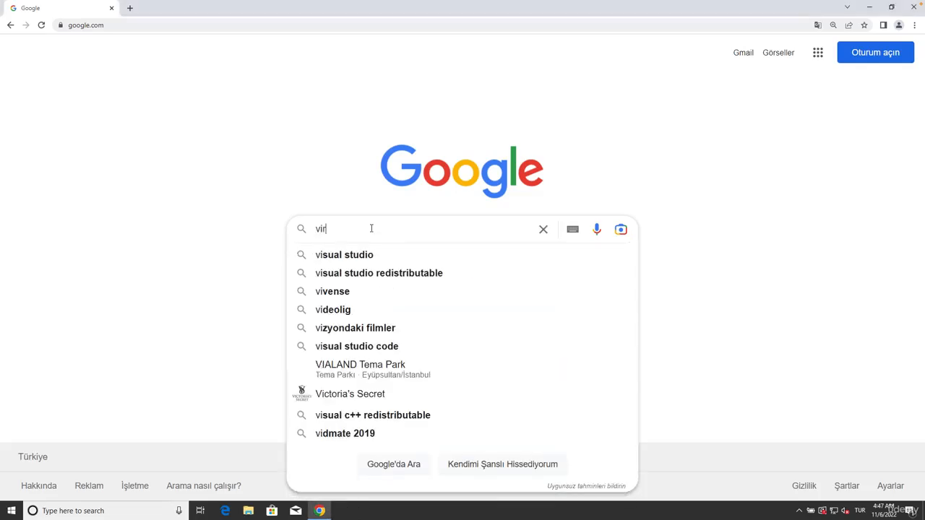
text(tualbox)
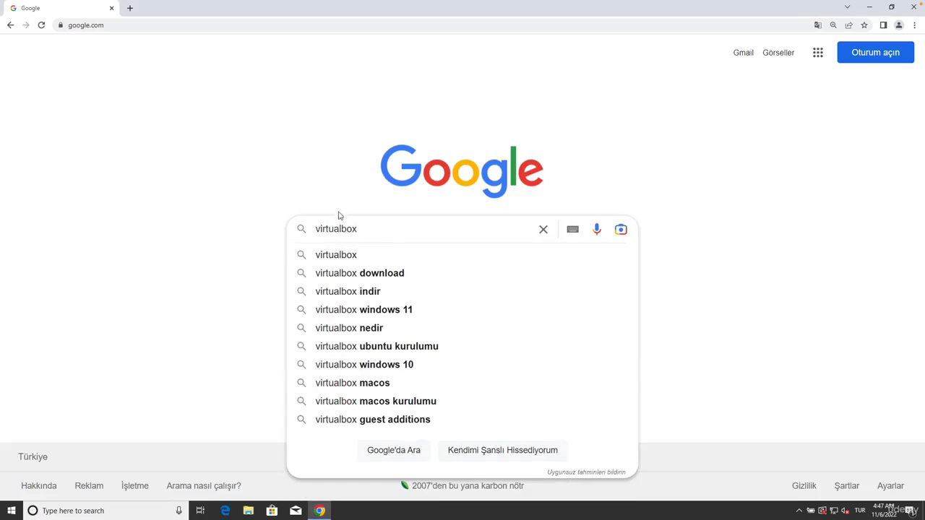
click(434, 178)
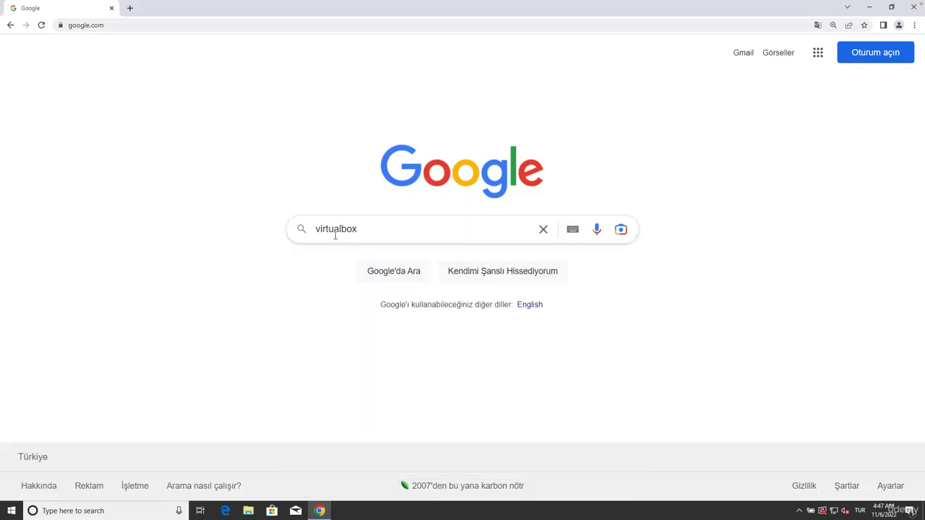
click(394, 278)
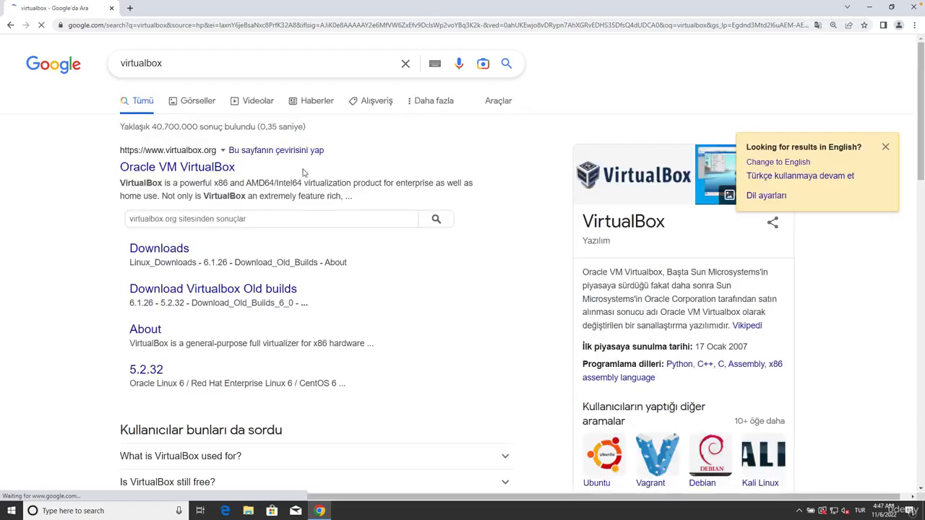
click(886, 147)
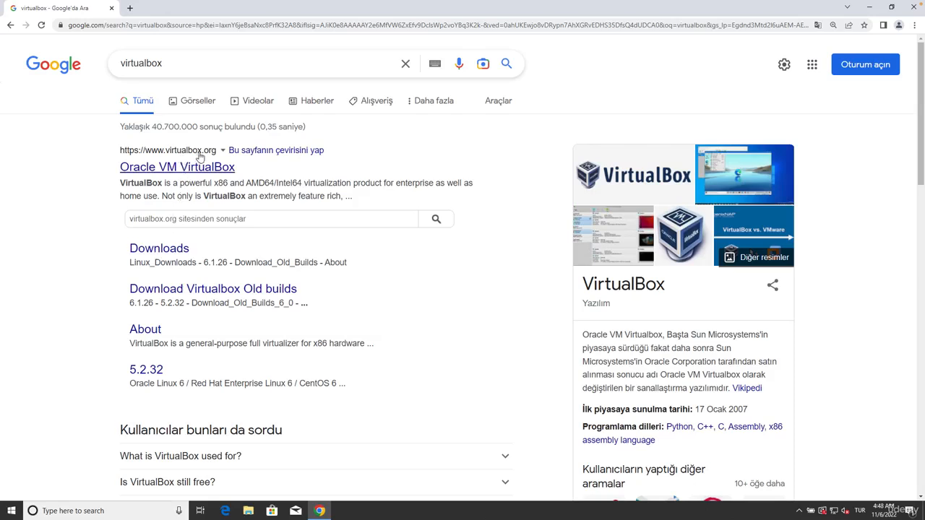
Step: Open the Oracle VM VirtualBox site from the search results and go to its Downloads page
click(211, 171)
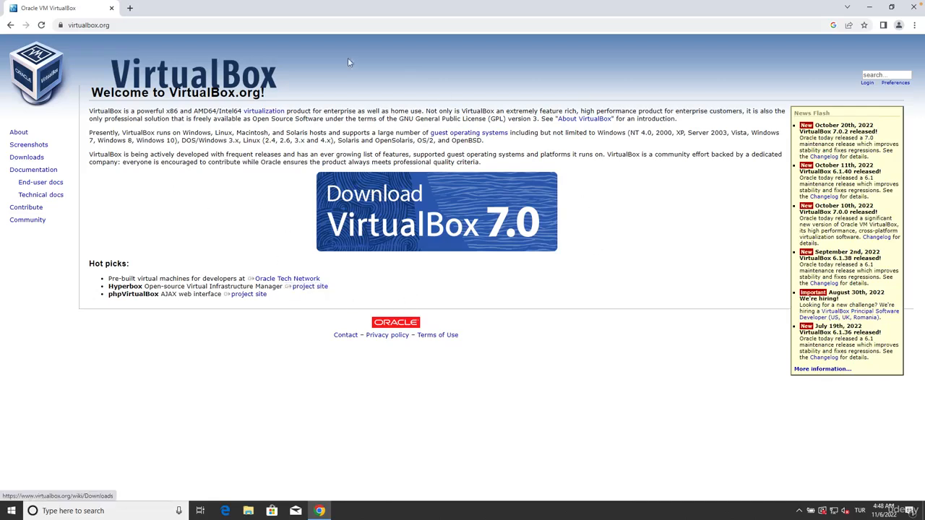
double_click(25, 158)
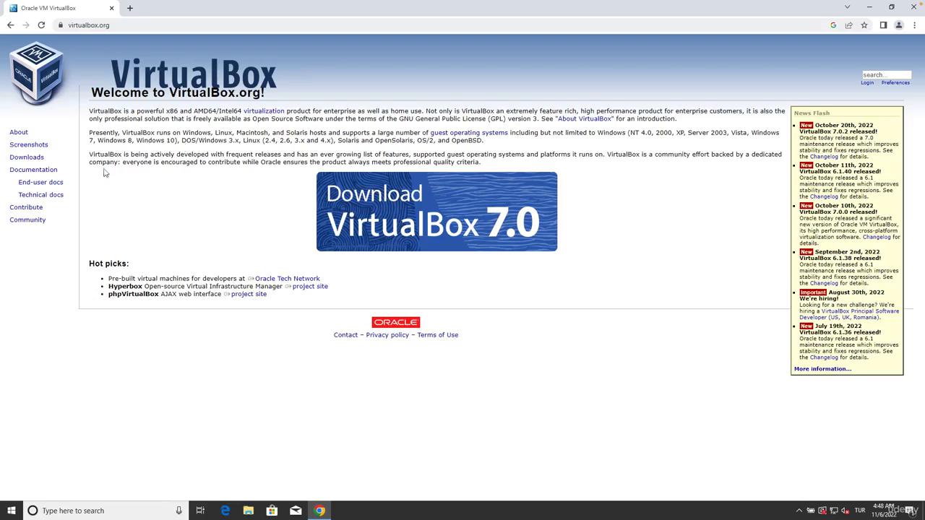
click(33, 161)
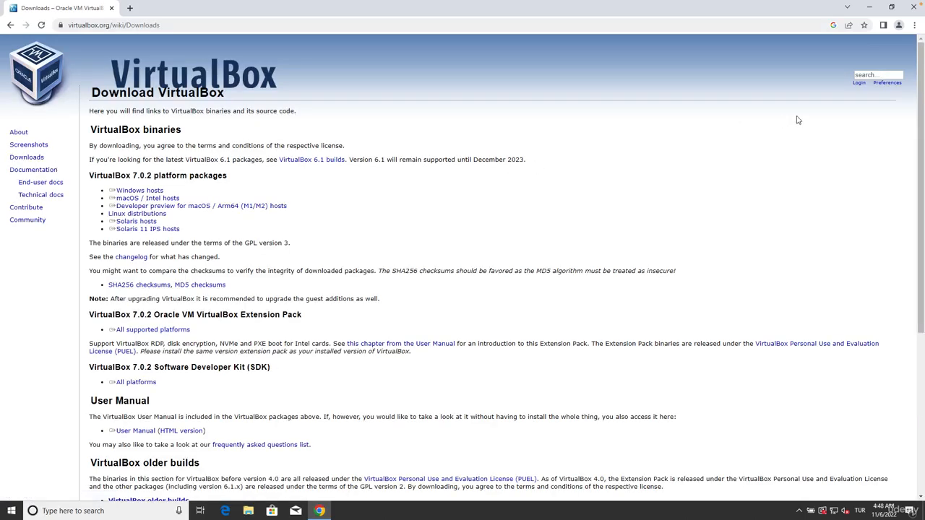
Step: Download the VirtualBox 7.0.2 platform package for Windows hosts
click(914, 26)
click(884, 114)
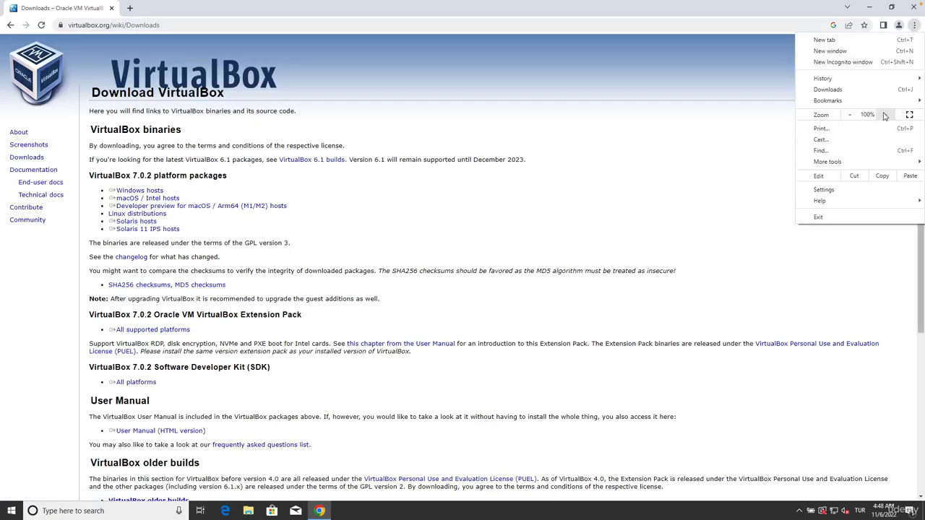
click(885, 114)
click(467, 230)
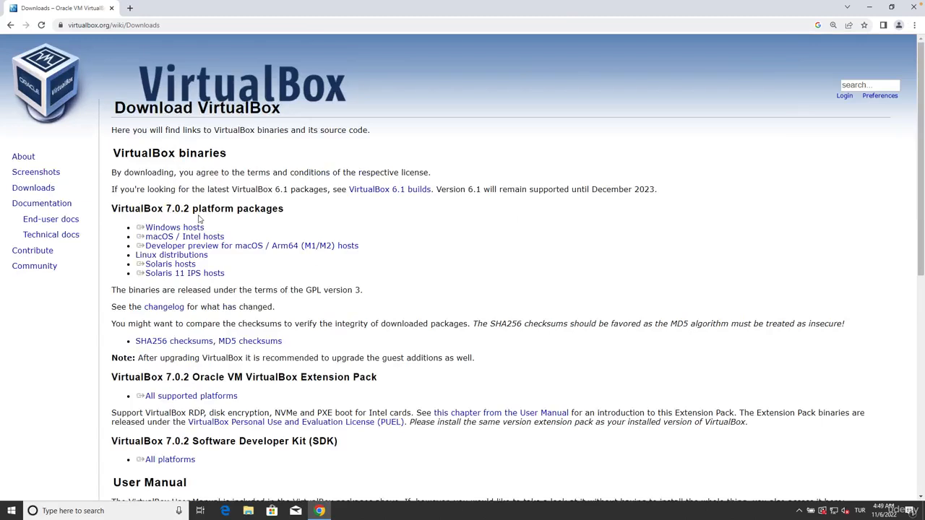
click(155, 228)
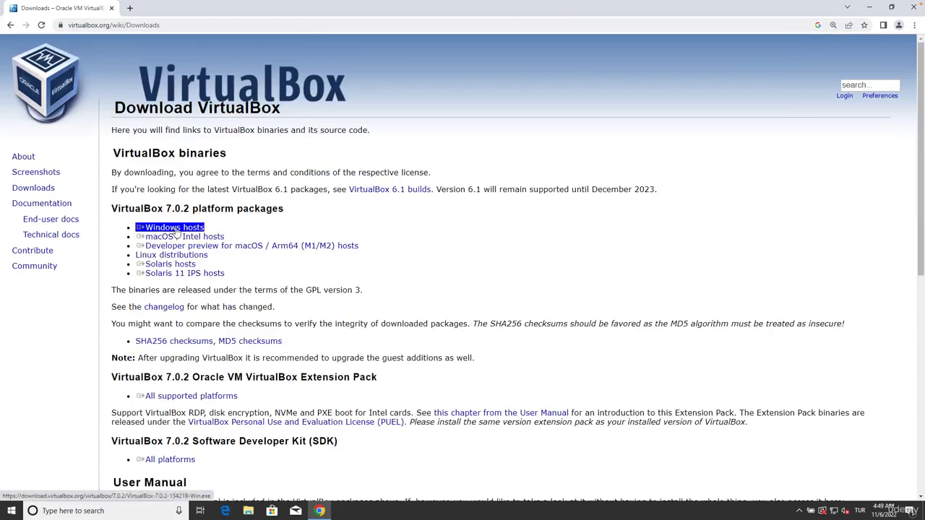
click(179, 210)
double_click(137, 208)
drag(197, 230, 202, 234)
click(193, 230)
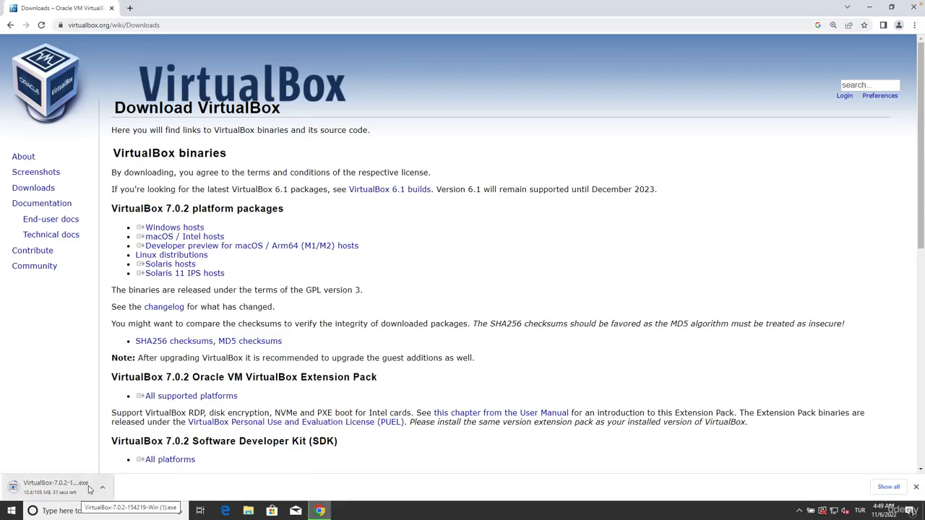
drag(136, 255, 210, 258)
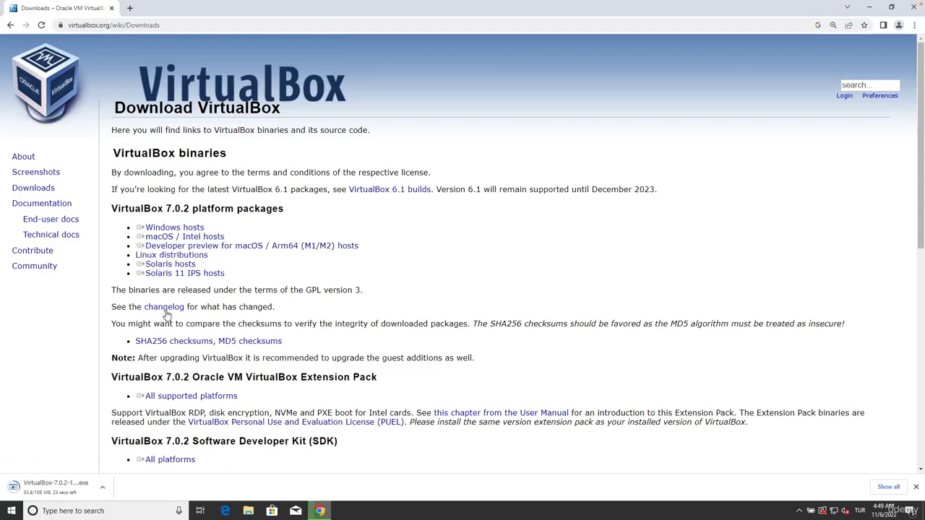
triple_click(215, 238)
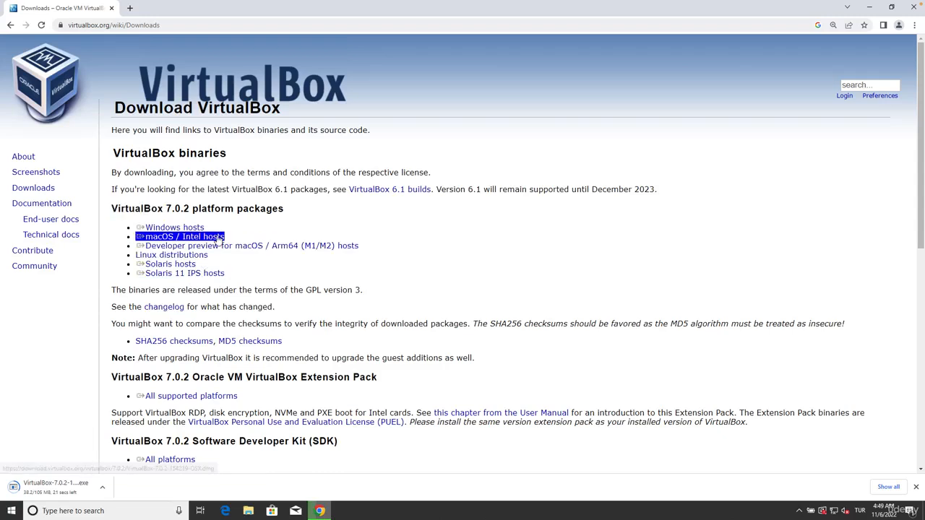
Step: Download the VirtualBox 7.0.2 Oracle VM VirtualBox Extension Pack for all supported platforms
scroll(216, 240, down, 1)
click(215, 240)
drag(257, 330, 388, 336)
click(386, 336)
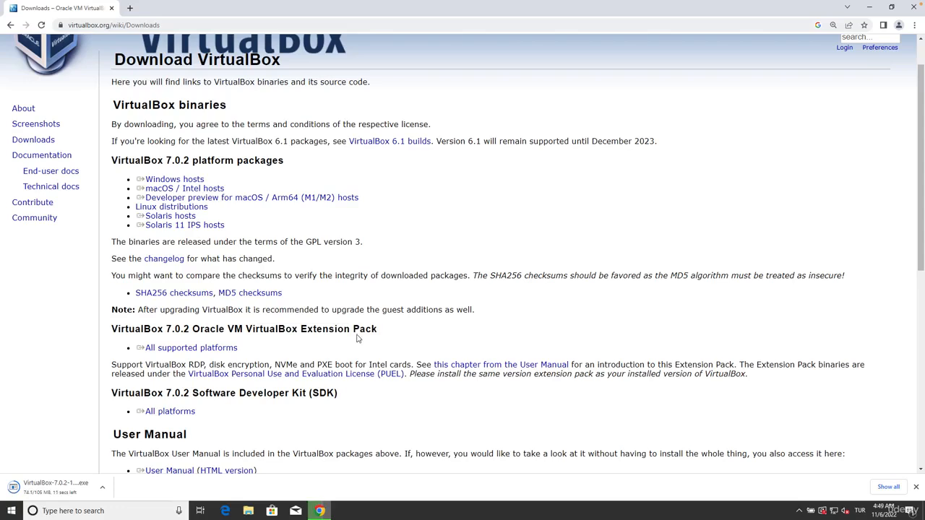
triple_click(216, 353)
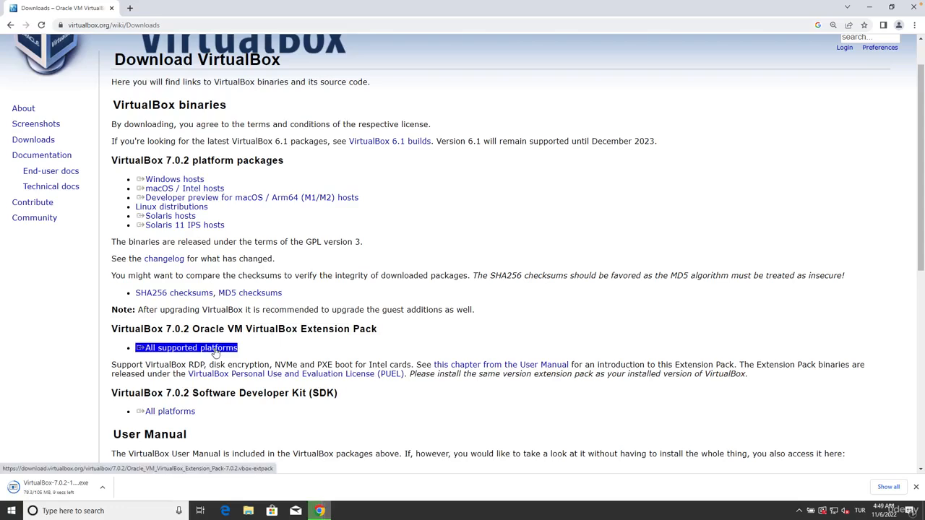
drag(227, 331, 395, 344)
click(309, 327)
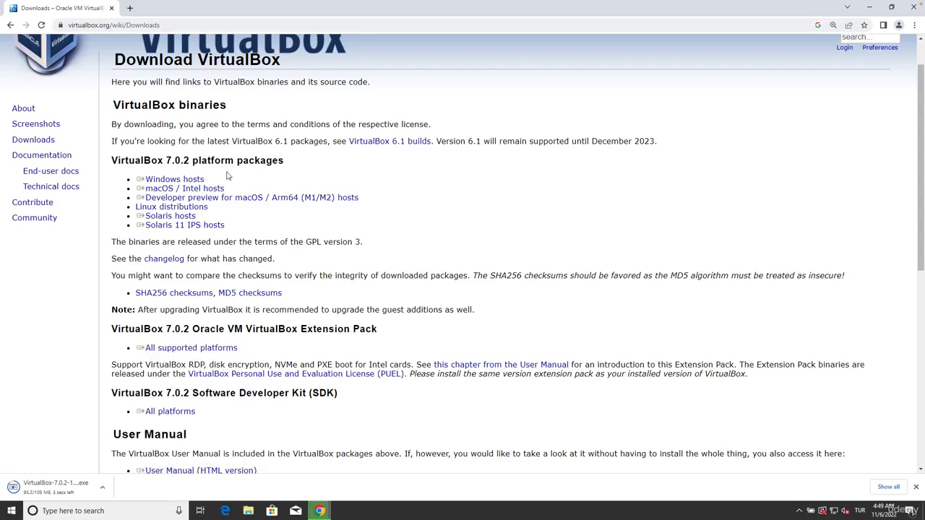
click(184, 348)
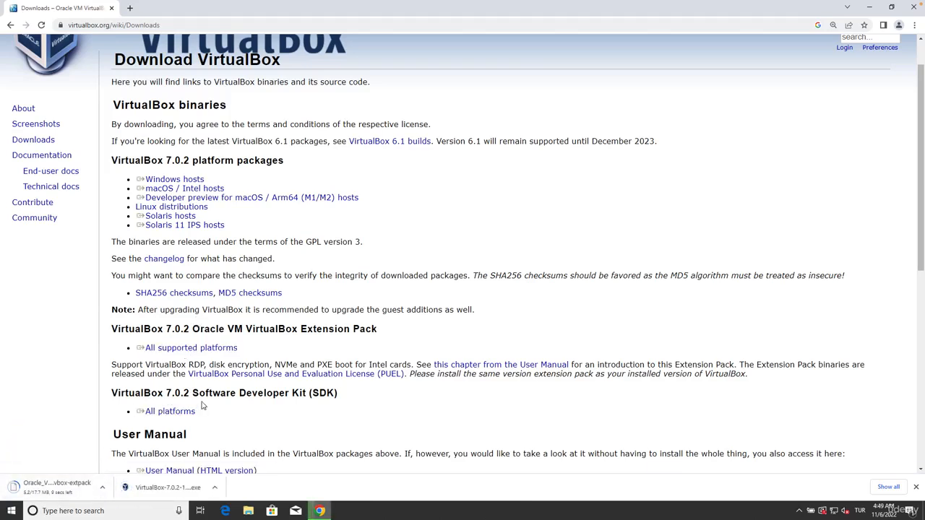
Step: Show the downloaded VirtualBox installer in its folder and delete the duplicate VirtualBox-7.0.2-154219-Win (1).exe
click(215, 488)
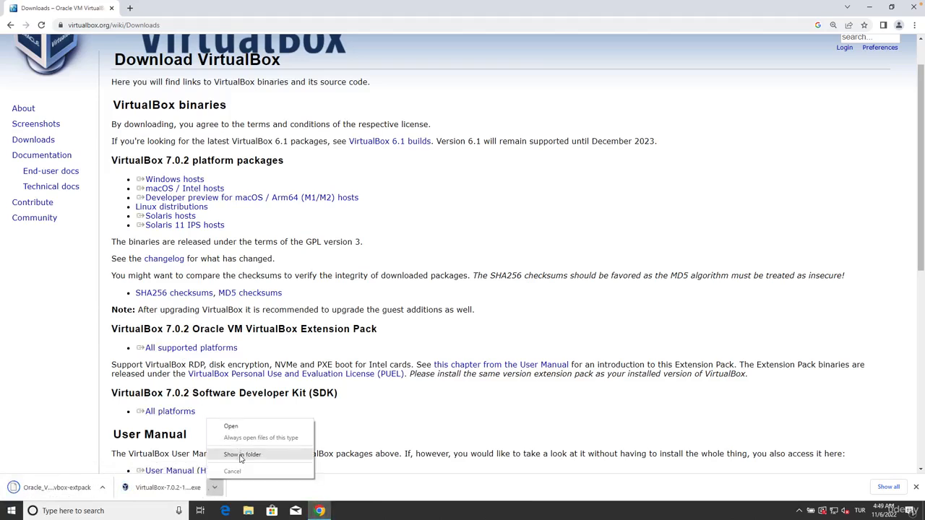
click(242, 455)
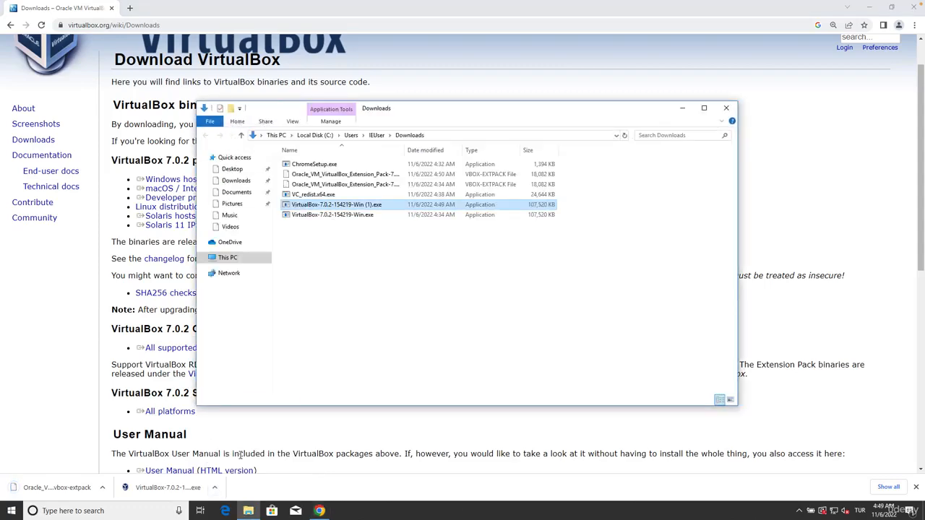
right_click(371, 207)
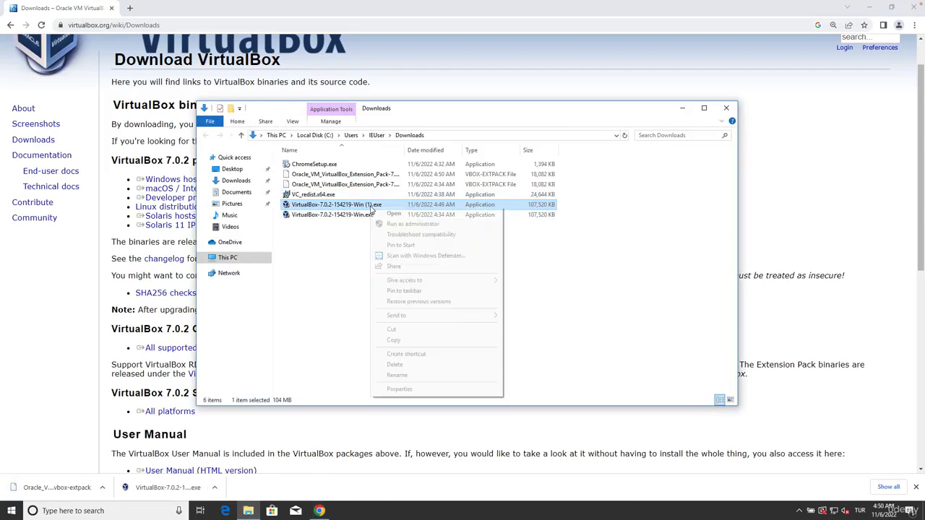
click(409, 364)
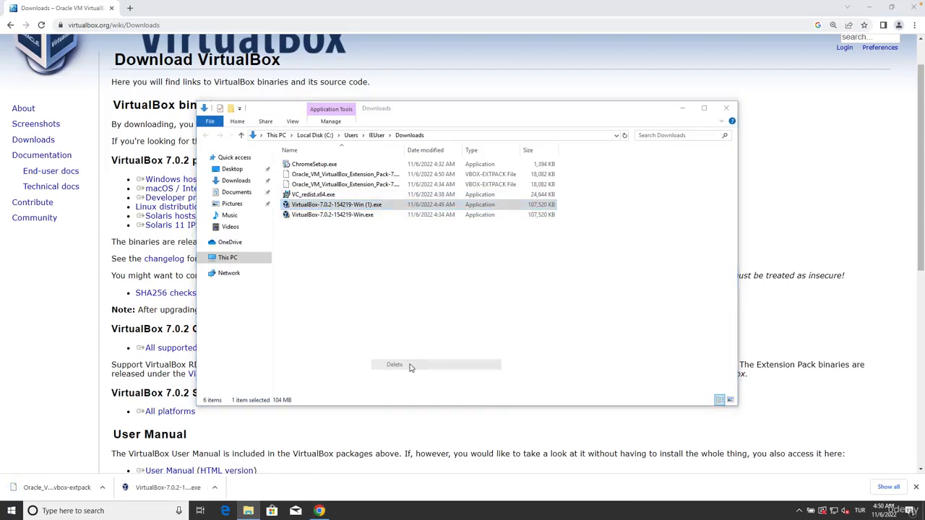
click(350, 208)
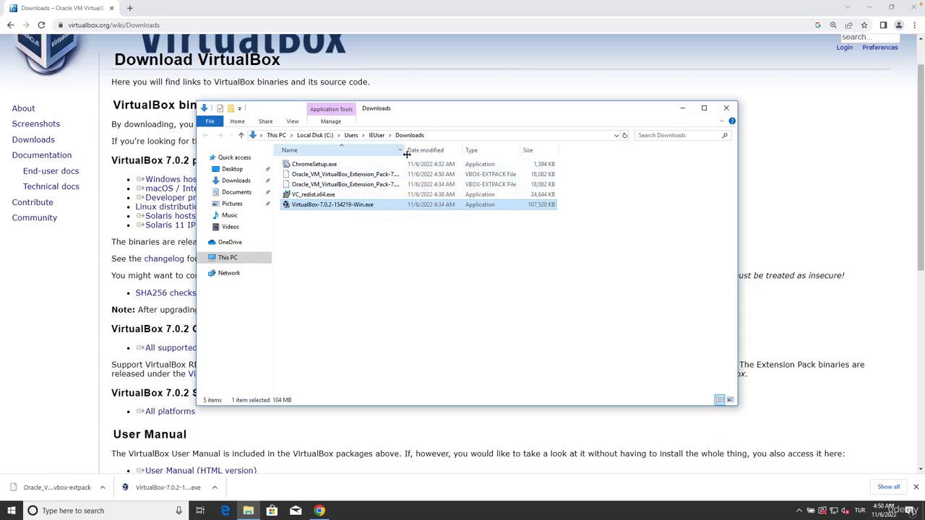
Step: Widen the Name column to read the full file names and delete the duplicate Oracle_VM_VirtualBox_Extension_Pack-7.0.2 (1).vbox-extpack
drag(407, 154, 470, 153)
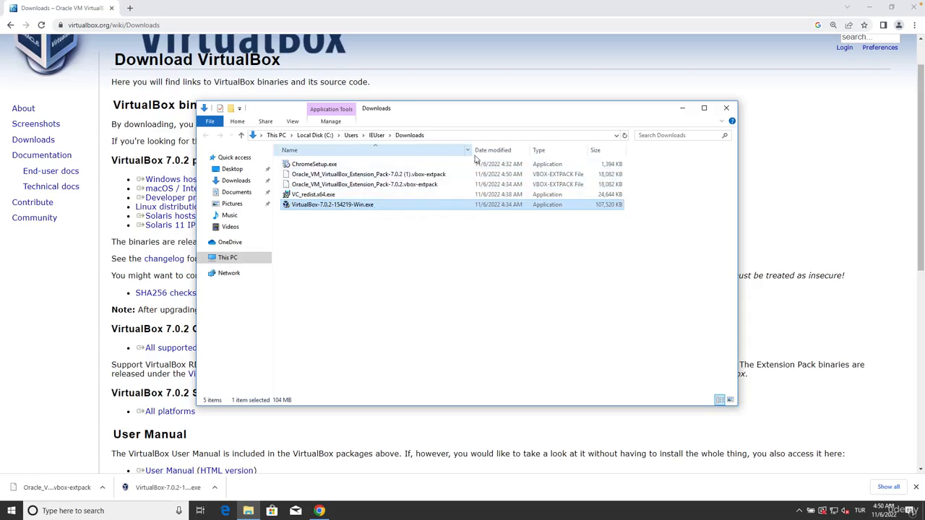
right_click(443, 177)
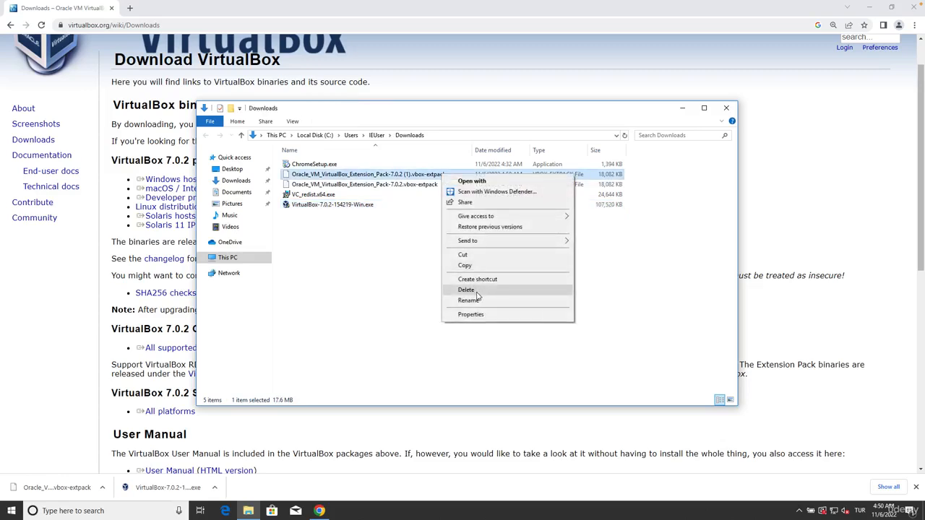
click(477, 293)
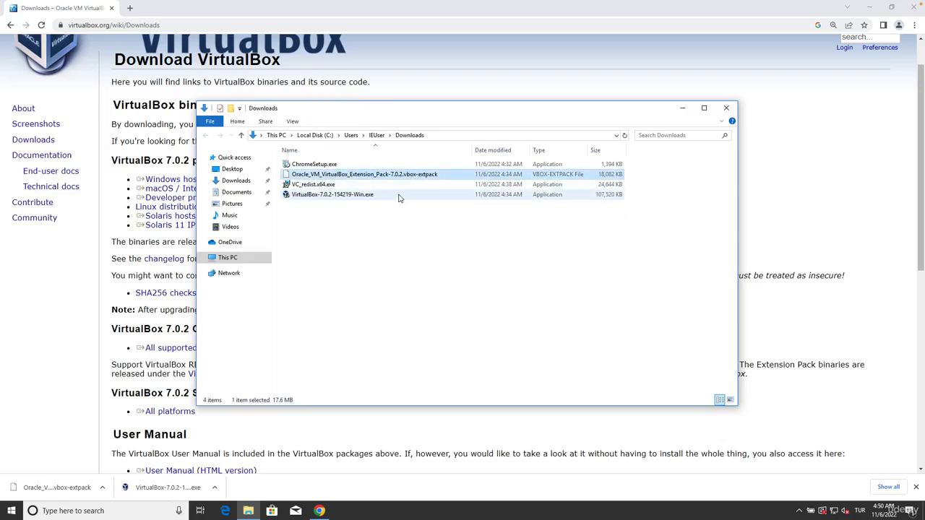
click(401, 193)
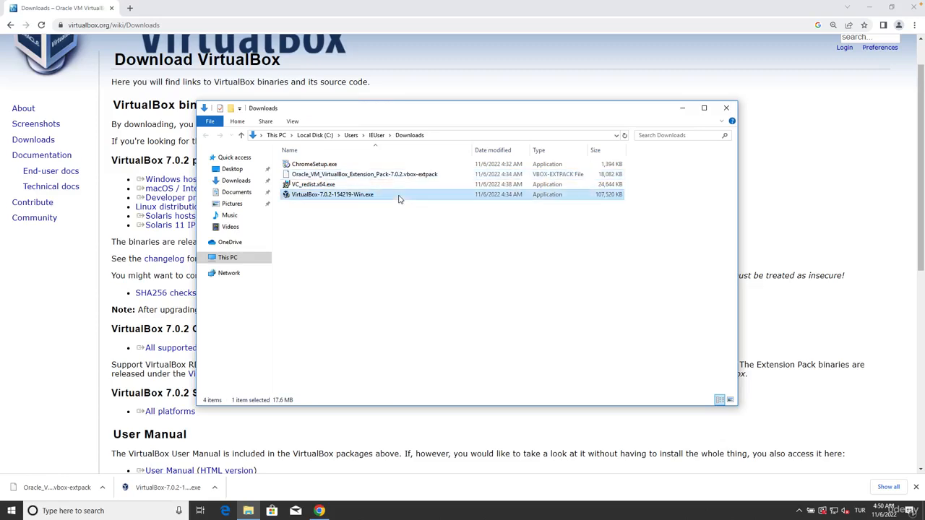
click(412, 177)
click(404, 238)
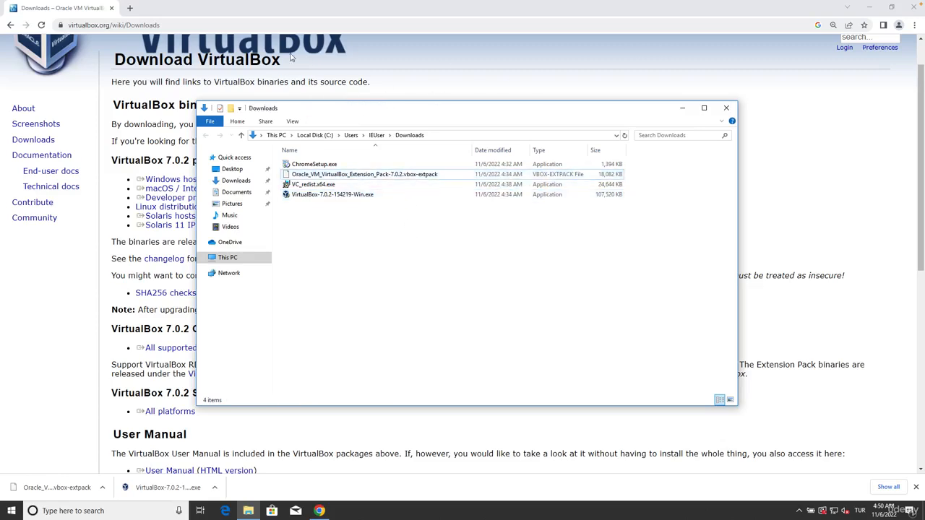
Step: Close the browser and run VirtualBox-7.0.2-154219-Win.exe as administrator, allowing it to make changes to the device
click(111, 9)
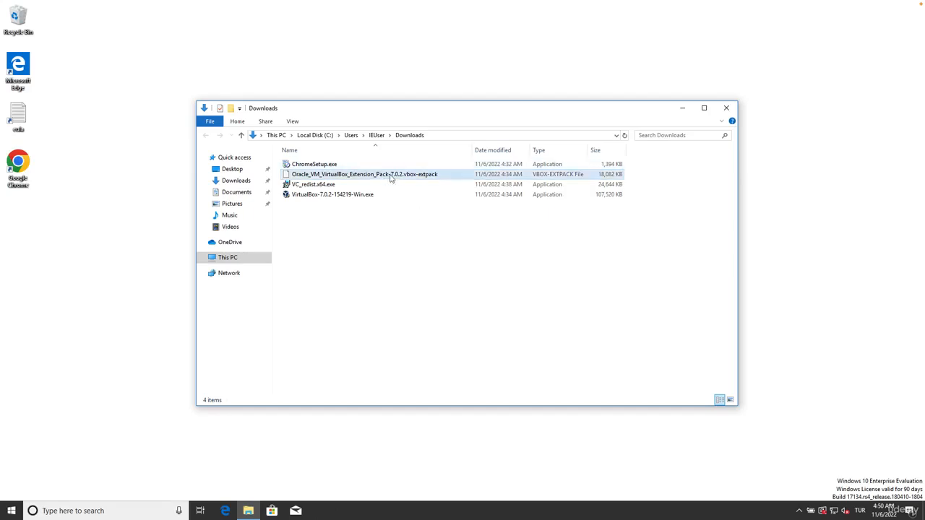
click(333, 196)
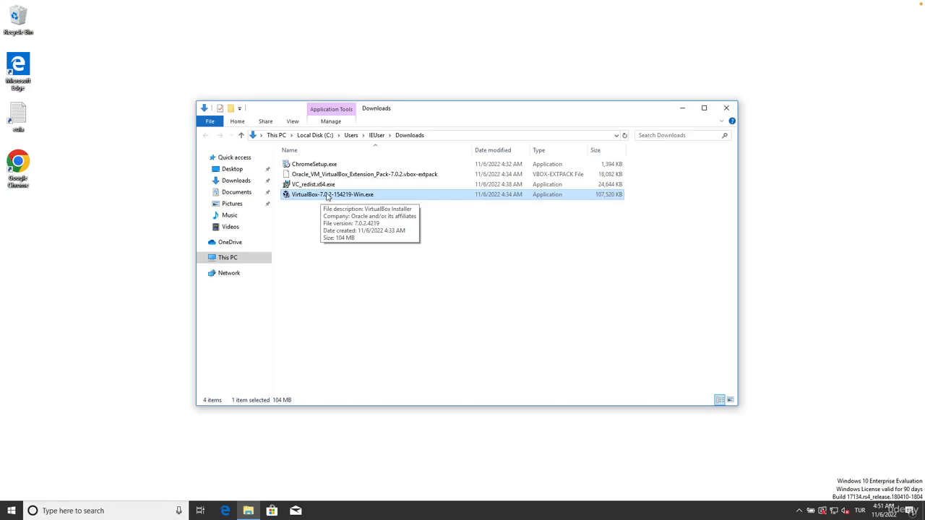
right_click(327, 197)
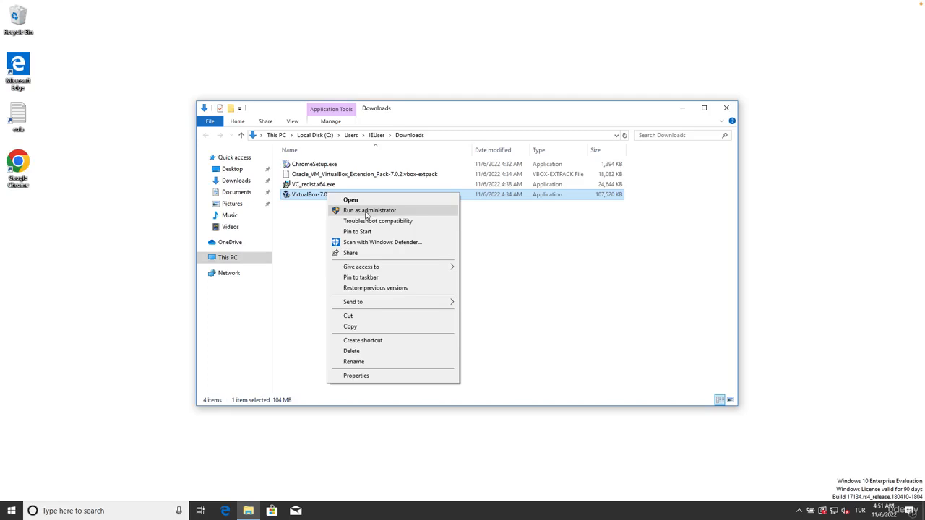
click(349, 211)
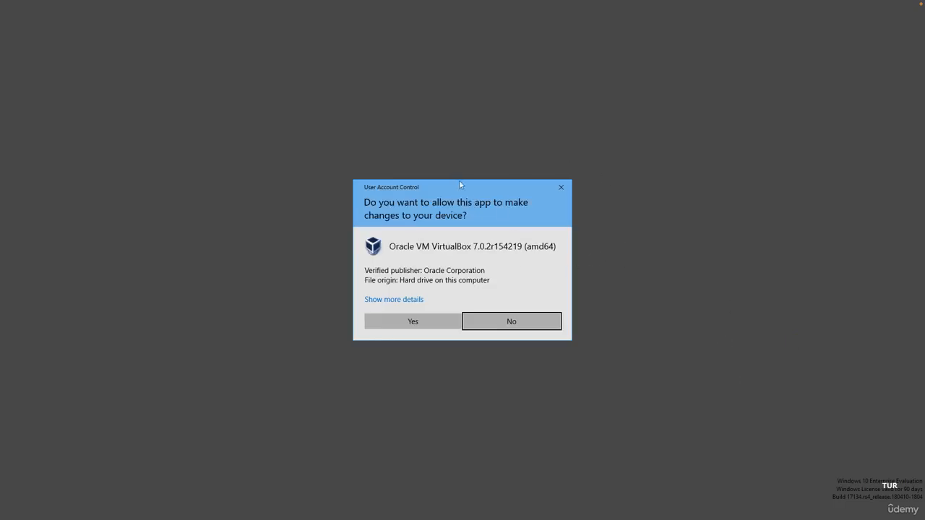
click(412, 322)
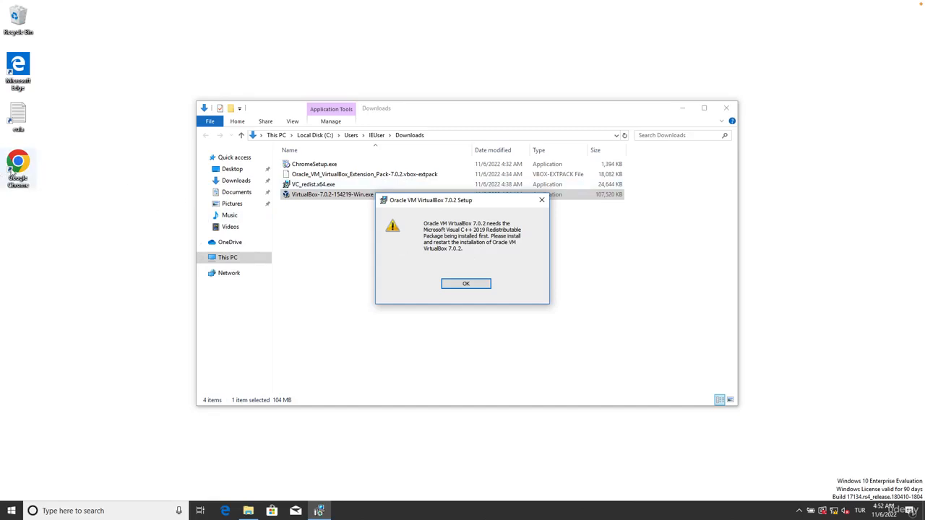
Step: Switch to Google Chrome and load google.com, checking which package the VirtualBox setup warning asks for
double_click(12, 171)
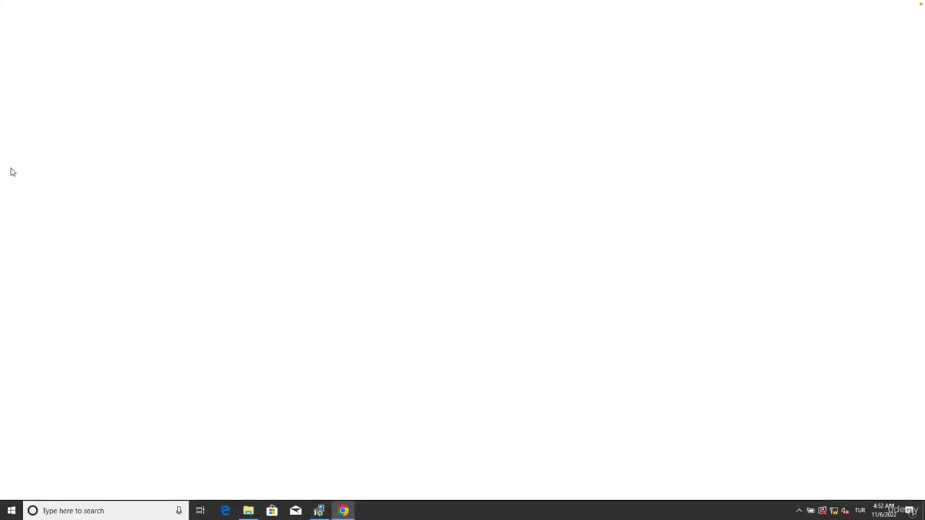
text(goo)
key(Return)
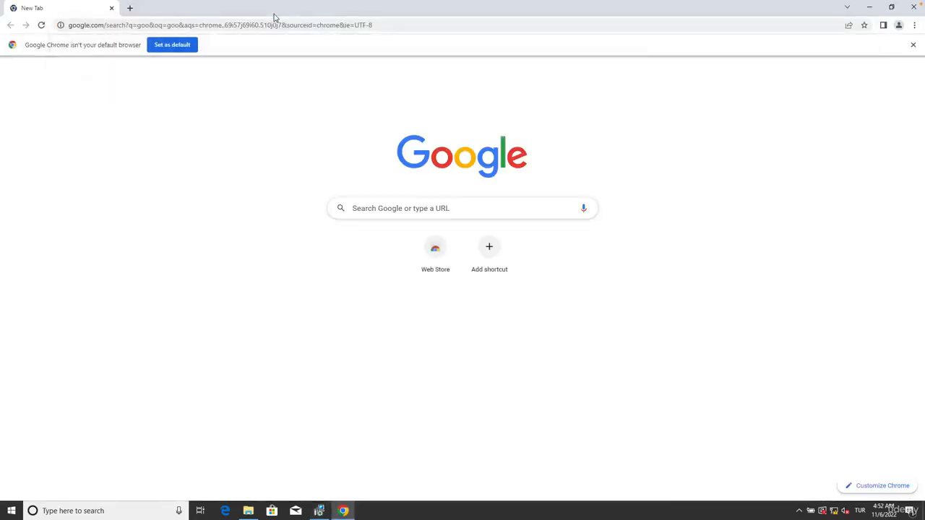
click(293, 32)
text(google.com)
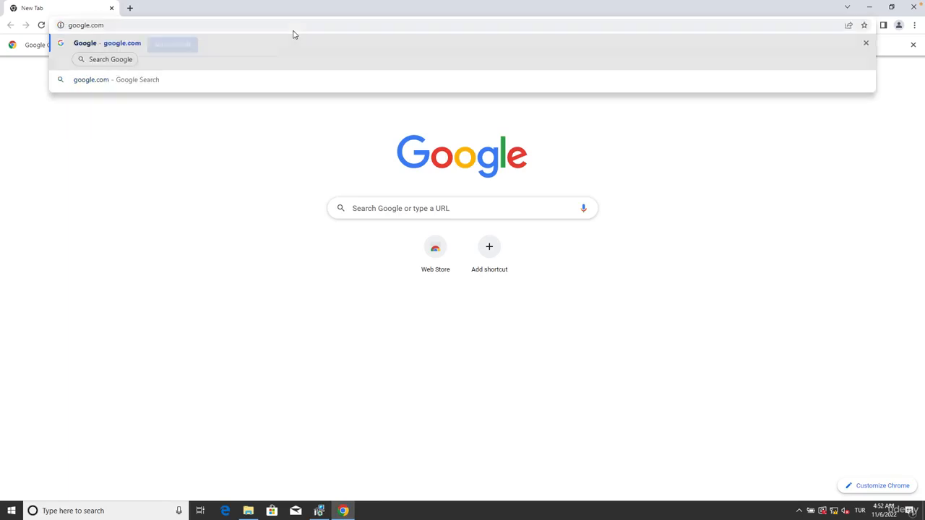
key(Return)
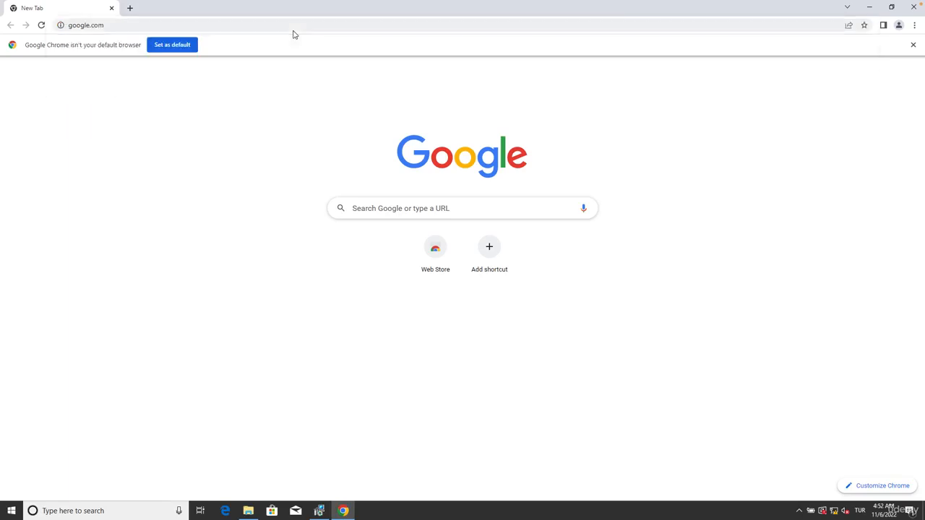
click(320, 512)
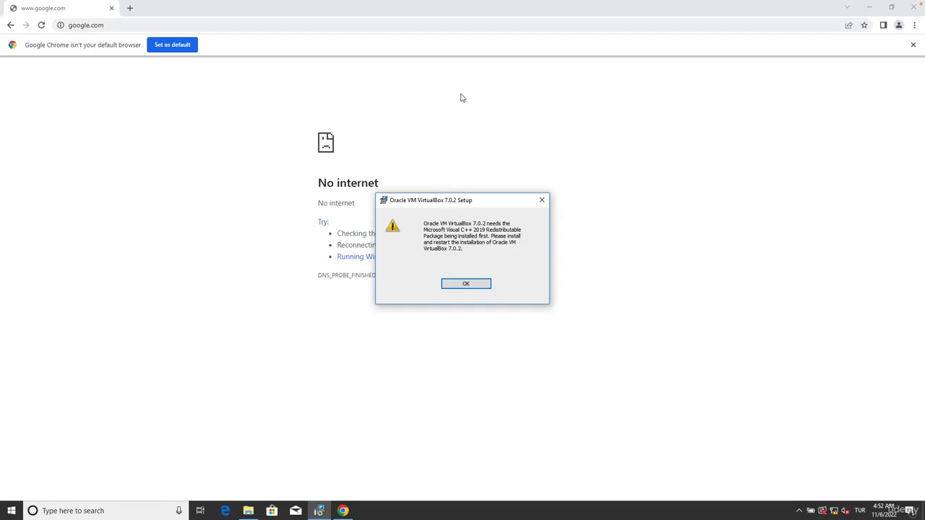
key(Return)
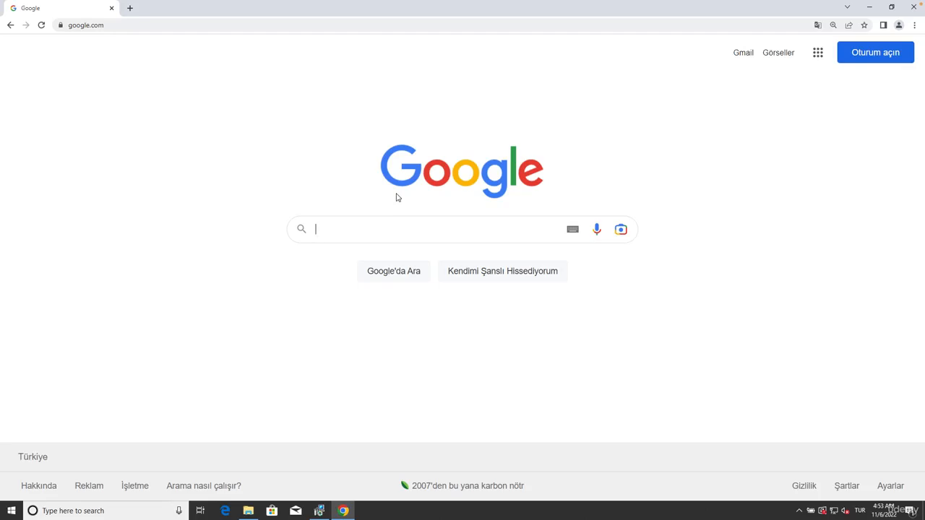
Step: Search Google for "microsoft 2019 c++ redistributable" and open the Microsoft Learn result "Latest supported Visual C++ Redistributable downloads"
text(microsoft 2019 c++)
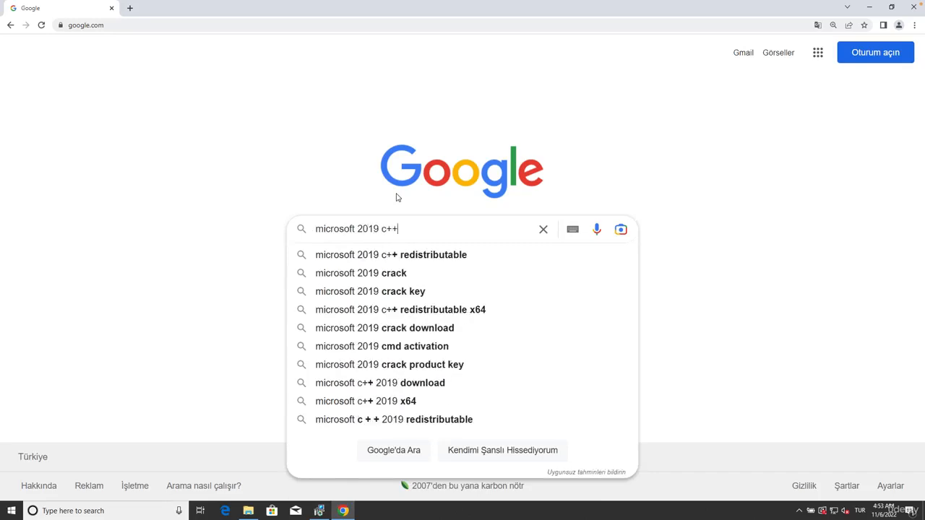
text( redi)
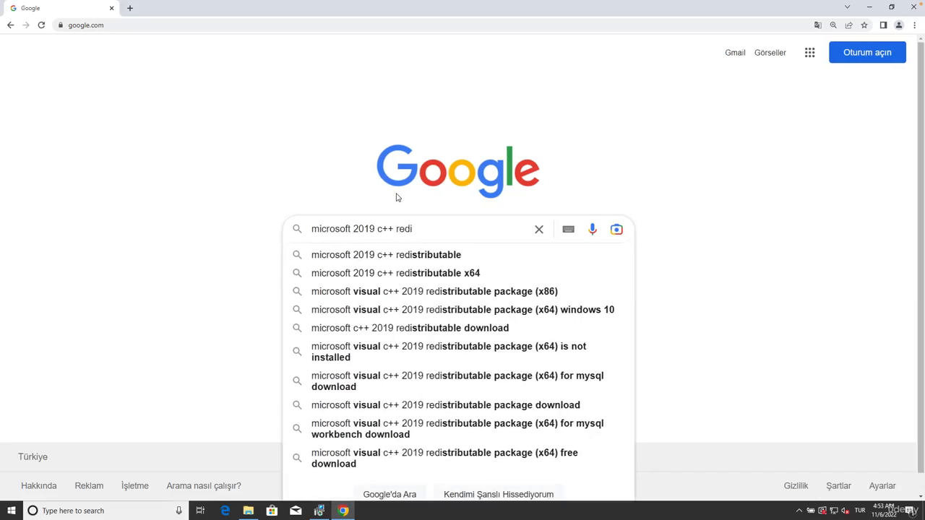
key(Down)
click(323, 206)
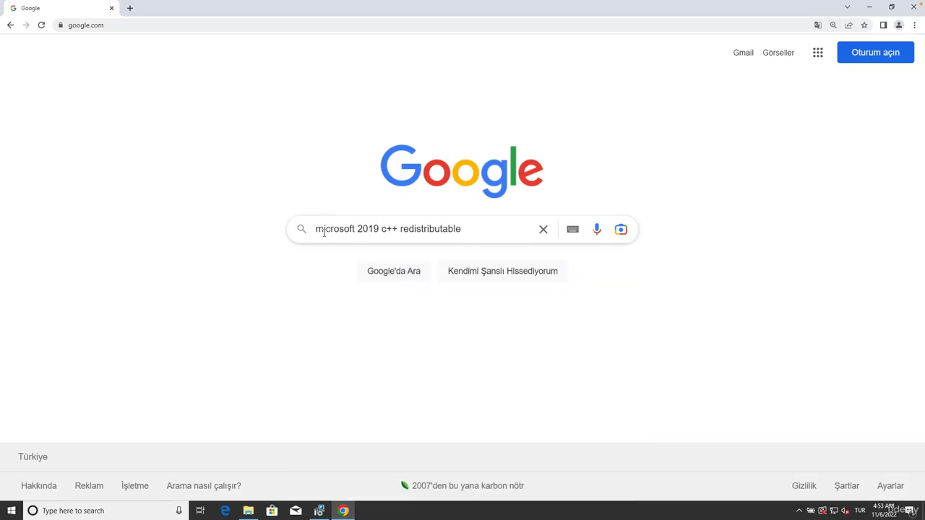
click(393, 279)
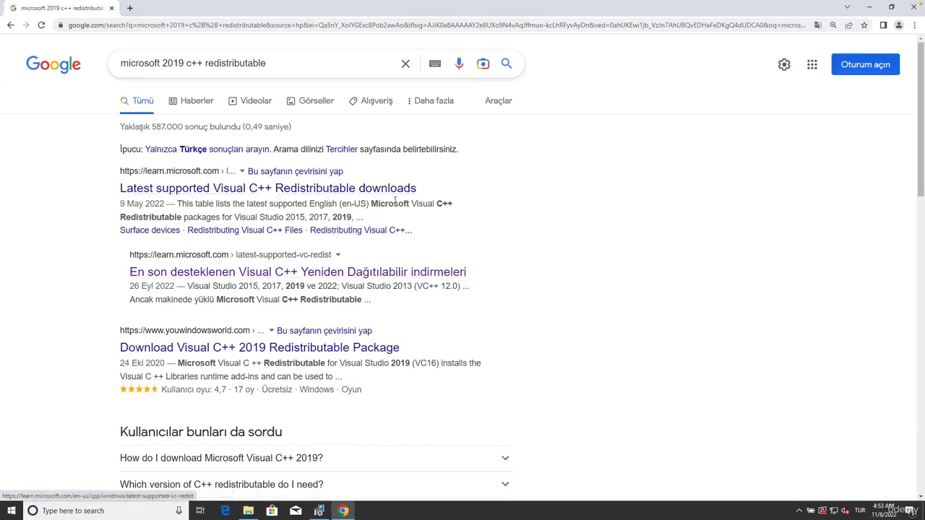
click(360, 188)
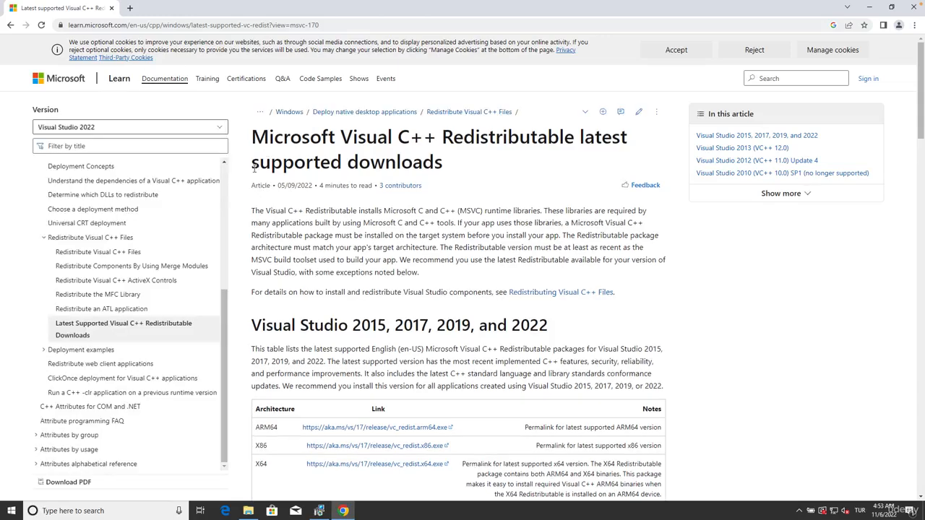
Step: Enlarge the Microsoft Learn page by two zoom levels and accept its optional cookies
drag(259, 211, 383, 211)
click(384, 211)
click(914, 24)
click(883, 115)
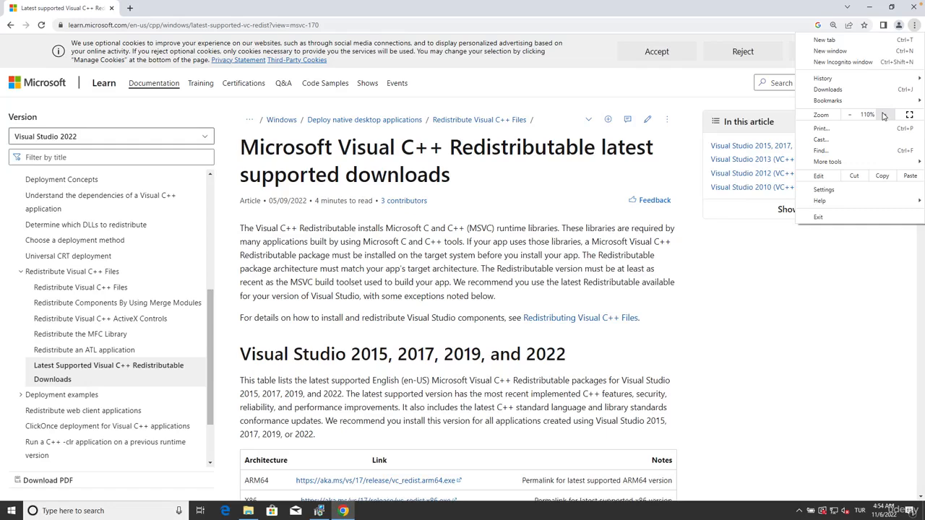
click(883, 115)
click(576, 214)
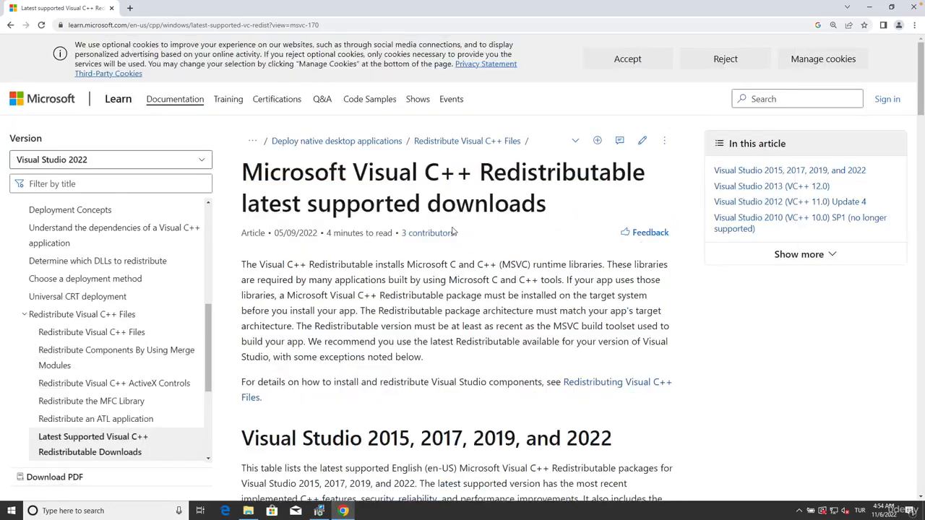
click(625, 58)
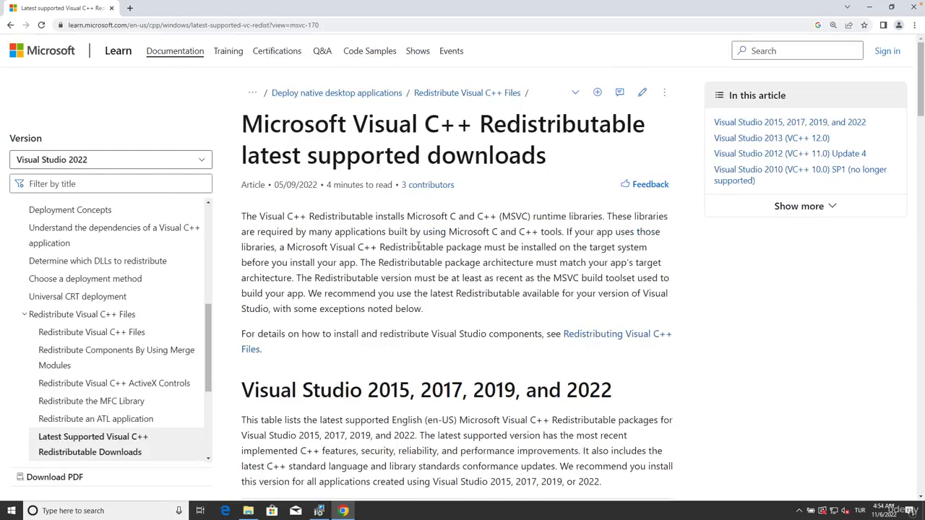
Step: Examine the article title and the architecture entries in the Visual Studio 2015, 2017, 2019, and 2022 download table
drag(275, 122, 638, 133)
click(574, 144)
scroll(348, 173, down, 5)
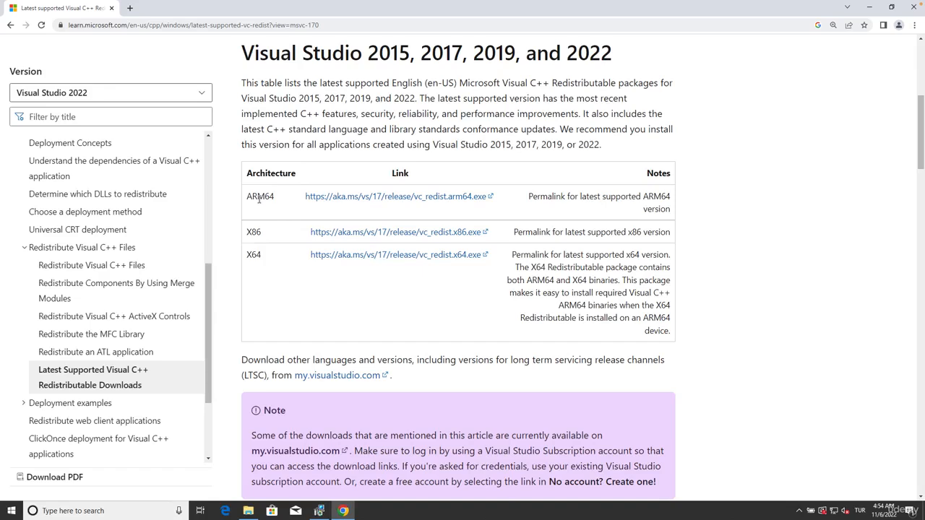
drag(250, 253, 280, 233)
drag(252, 196, 289, 200)
click(301, 201)
click(291, 200)
drag(263, 194, 286, 201)
click(287, 201)
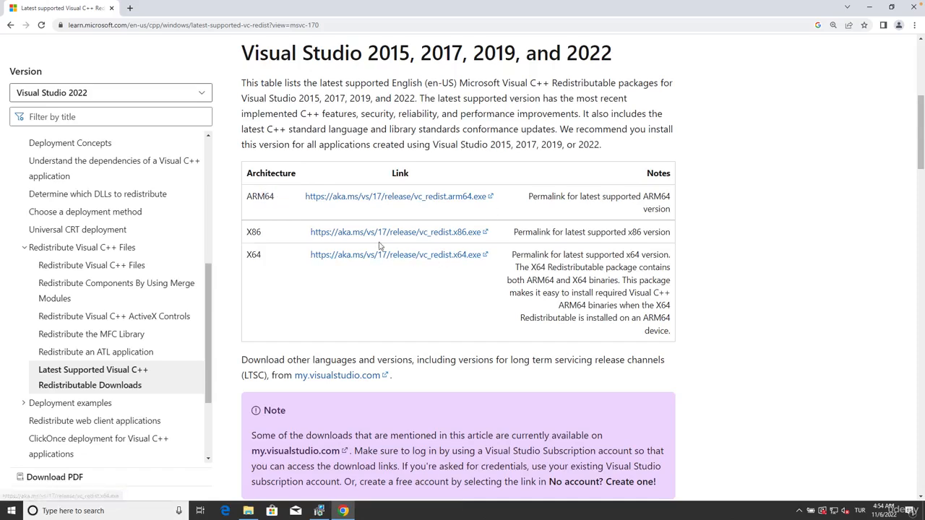
Step: Download the X64 redistributable vc_redist.x64.exe from the Visual Studio 2015, 2017, 2019, and 2022 table
drag(272, 253, 236, 232)
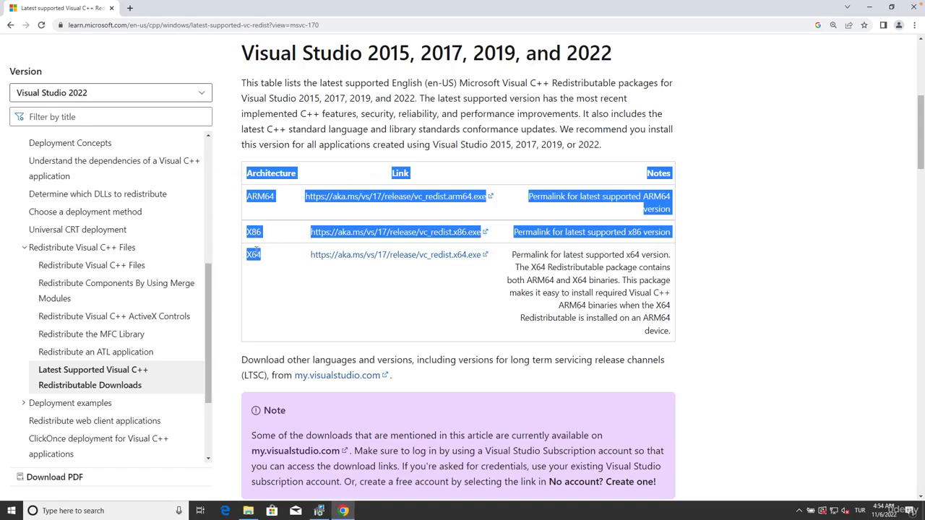
click(258, 253)
drag(266, 260, 242, 262)
click(252, 254)
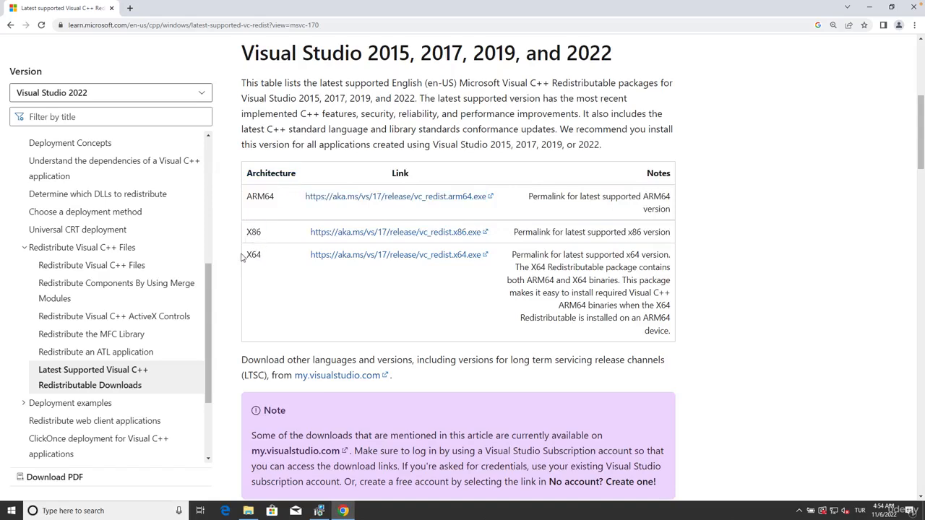
double_click(252, 255)
click(270, 261)
click(458, 260)
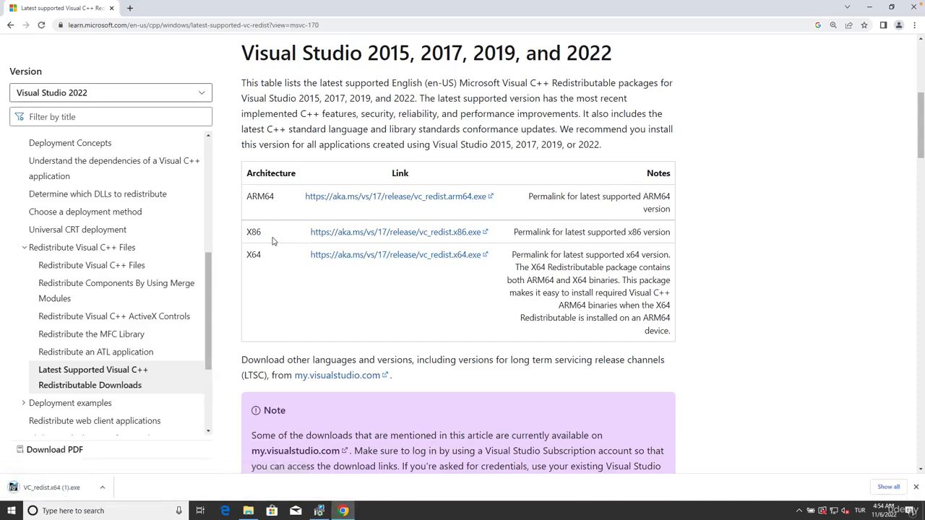
Step: Check the computer's system type in the properties of This PC, then close the System and Downloads windows
click(248, 510)
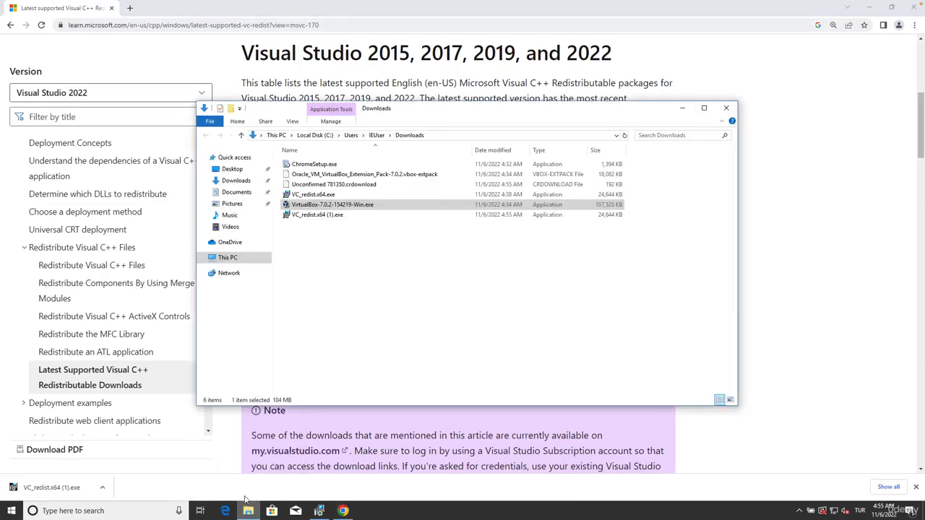
right_click(232, 259)
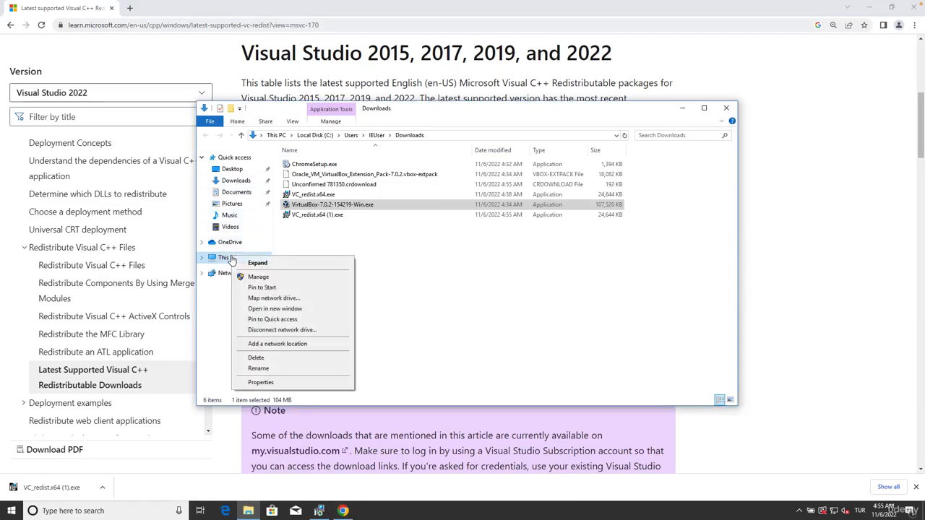
click(261, 382)
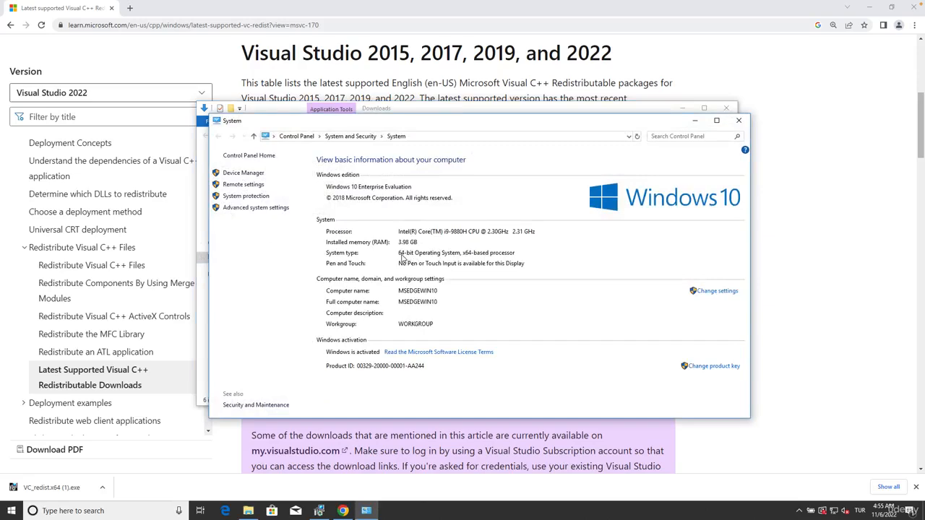
click(738, 120)
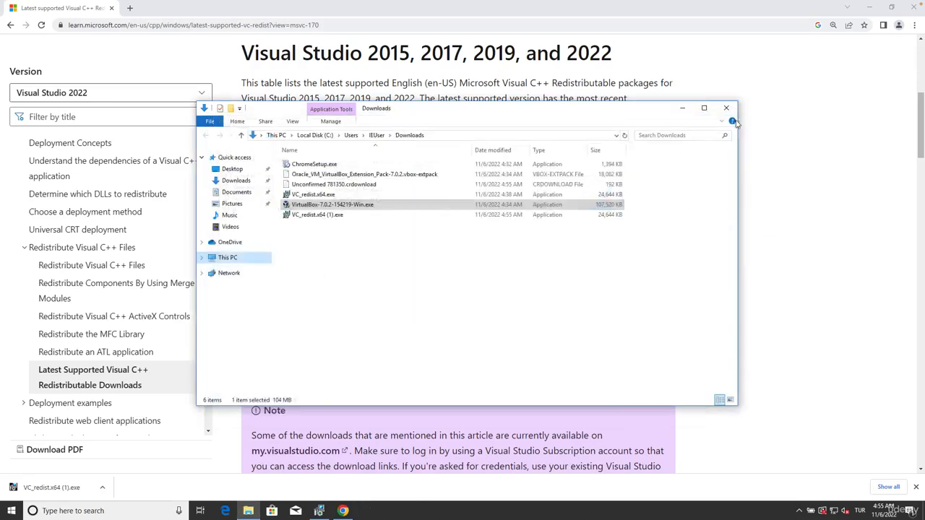
click(727, 110)
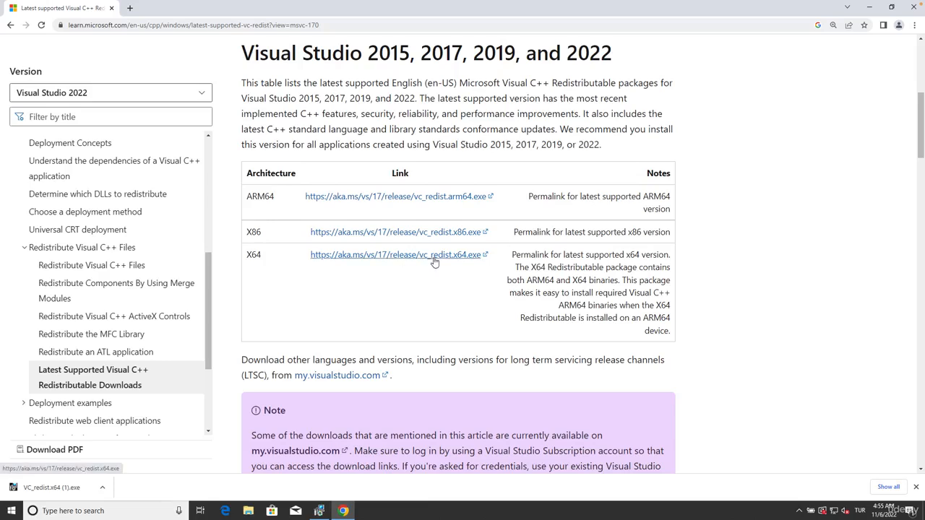
Step: Close the browser and dismiss the VirtualBox setup's warning and error dialogs to end the installer
click(911, 9)
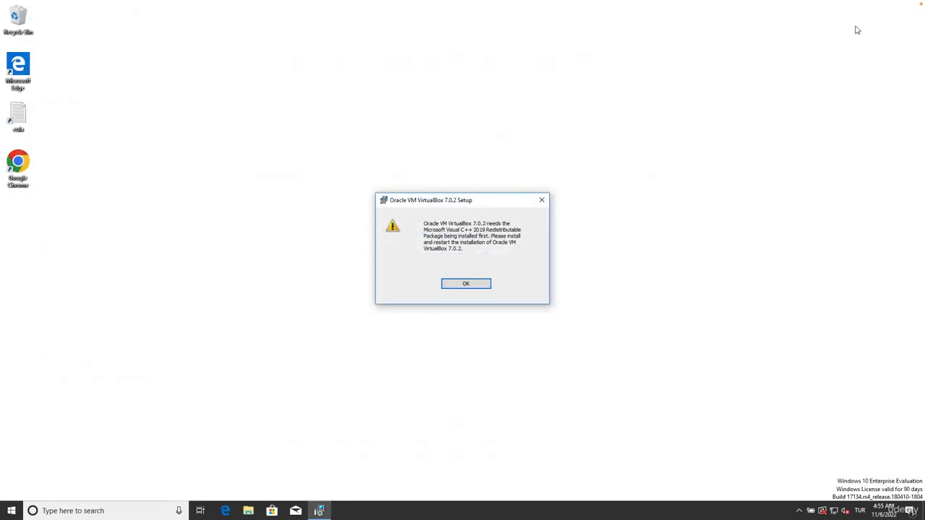
click(468, 287)
click(509, 330)
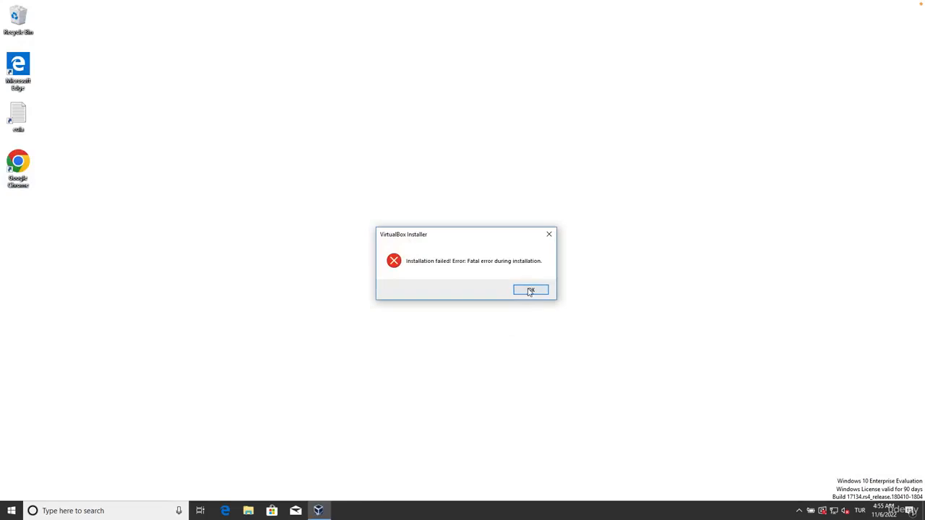
click(530, 290)
Step: Open the Downloads folder and delete the duplicate VC_redist.x64 (1).exe
click(248, 511)
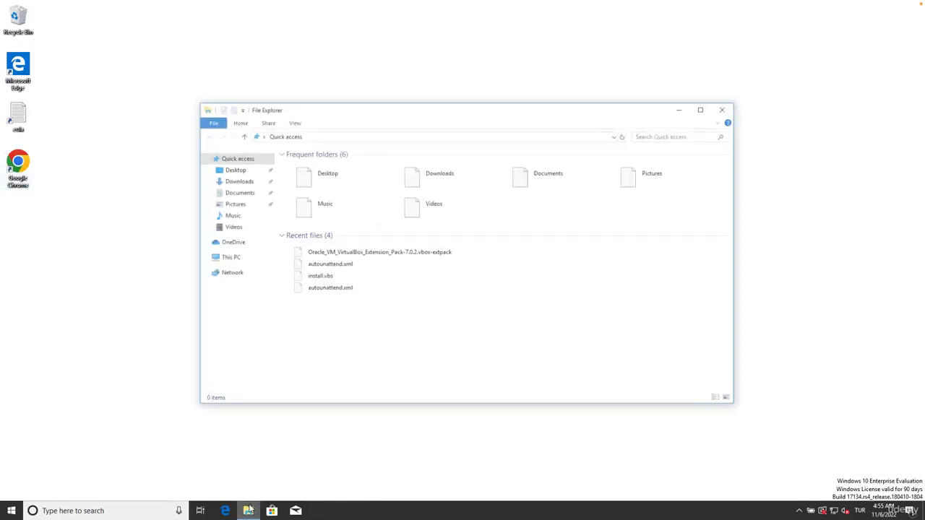
click(238, 181)
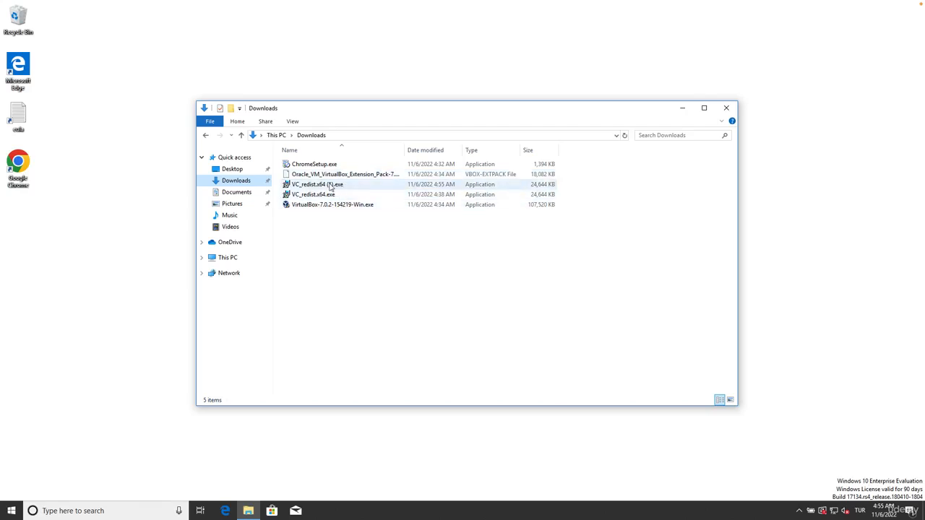
right_click(329, 186)
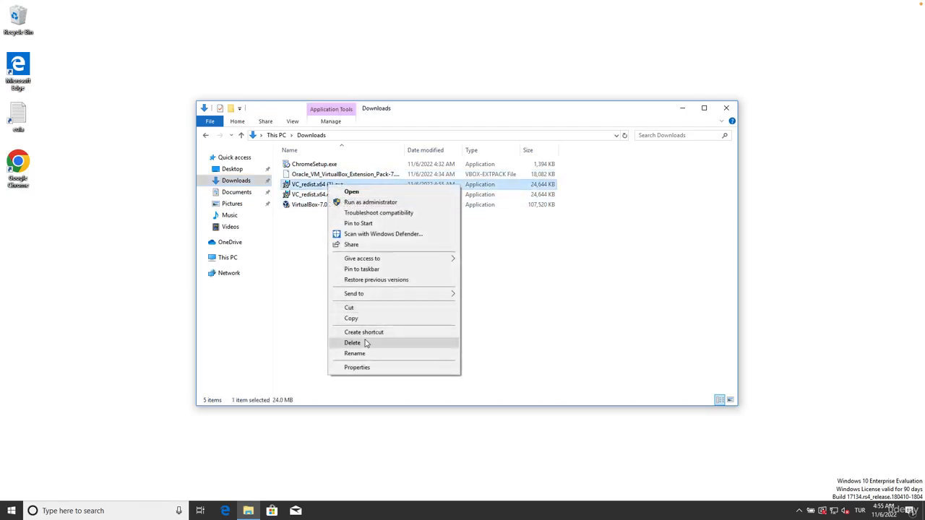
click(366, 343)
Step: Install the Microsoft Visual C++ 2015-2022 Redistributable (x64) from VC_redist.x64.exe, agreeing to the license terms, and close its setup
click(324, 185)
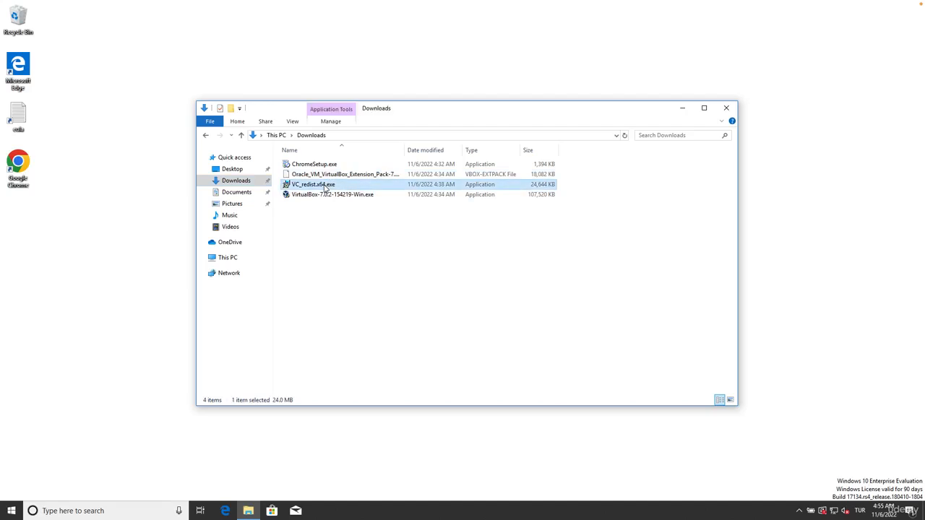
right_click(325, 186)
click(333, 192)
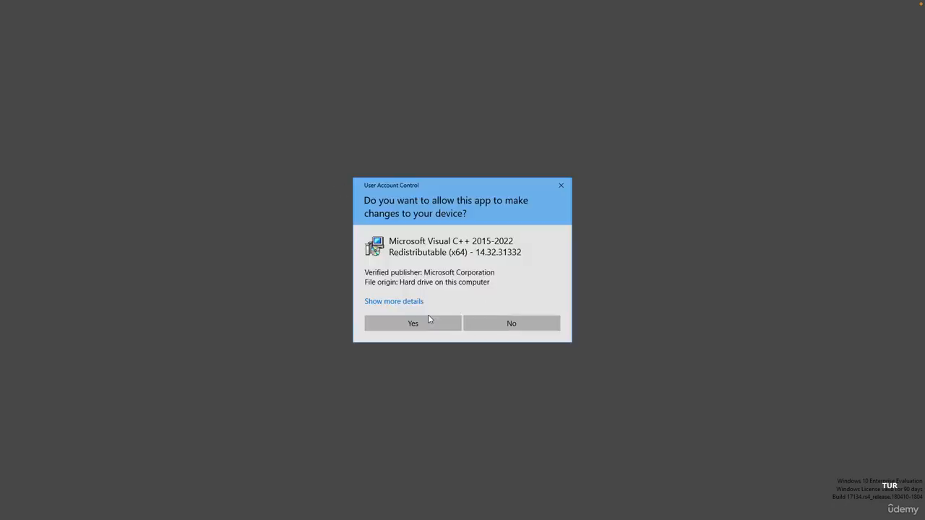
click(428, 322)
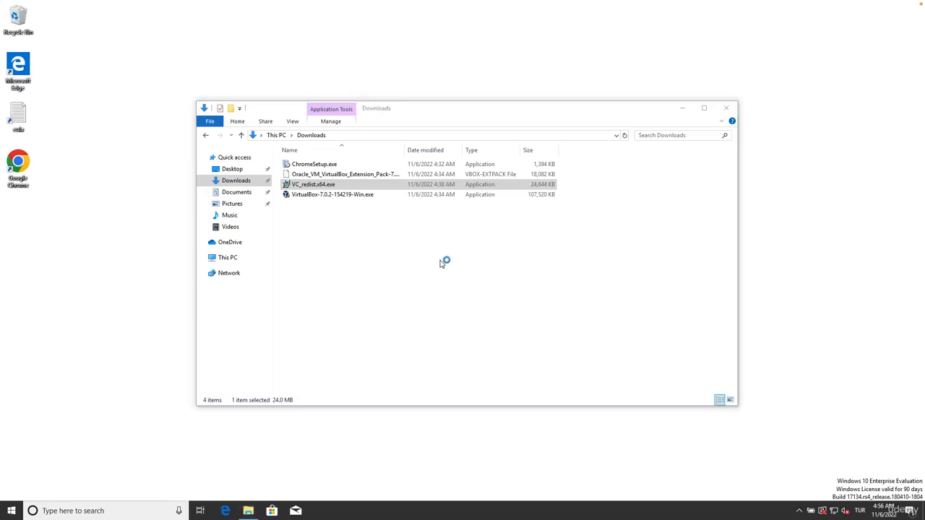
click(398, 297)
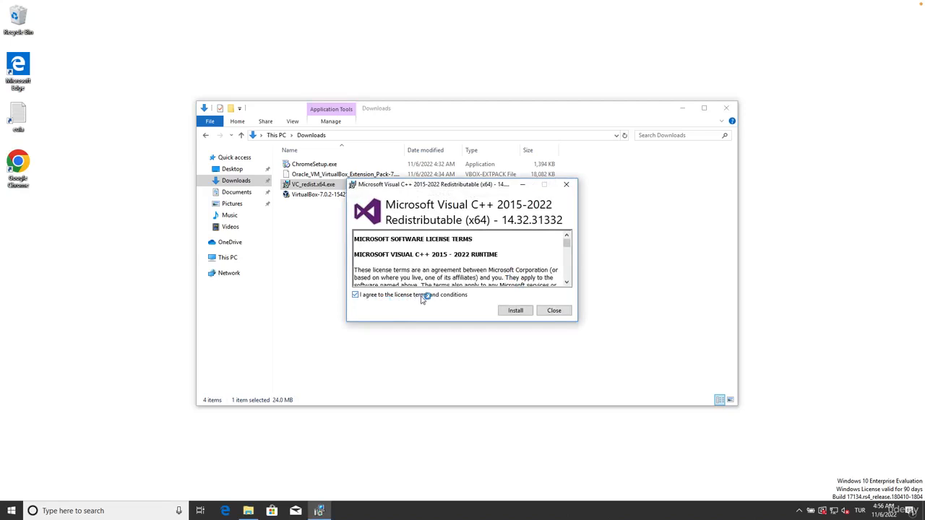
click(518, 314)
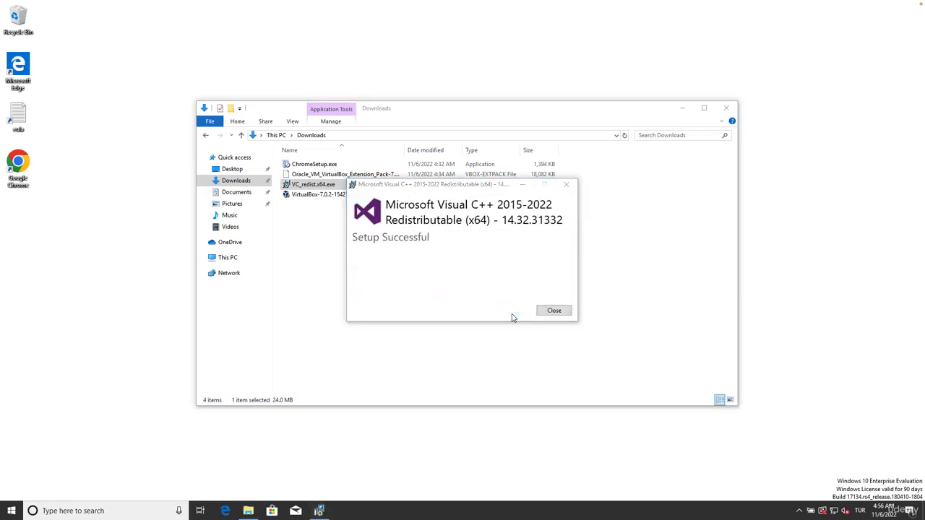
click(553, 311)
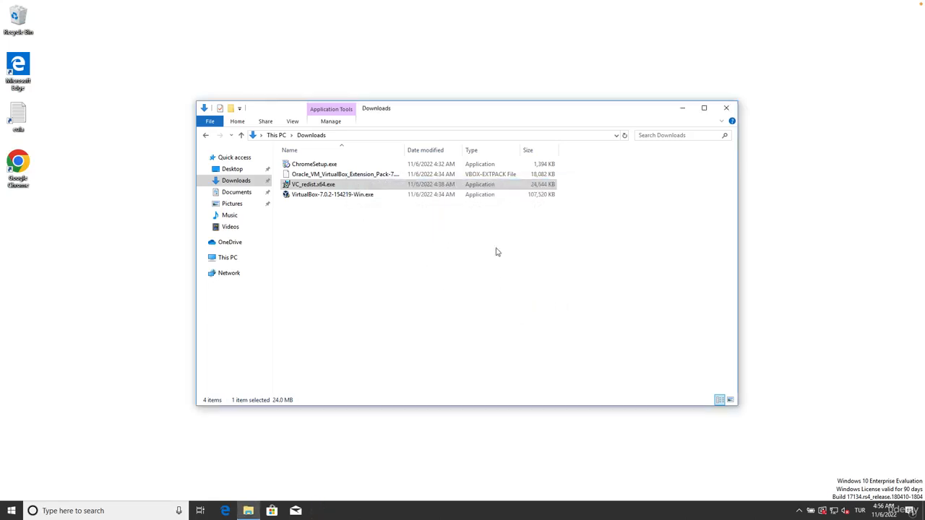
Step: Run VirtualBox-7.0.2-154219-Win.exe as administrator and install VirtualBox with the default features and location, accepting the network and Python warnings and starting it on finish
click(492, 245)
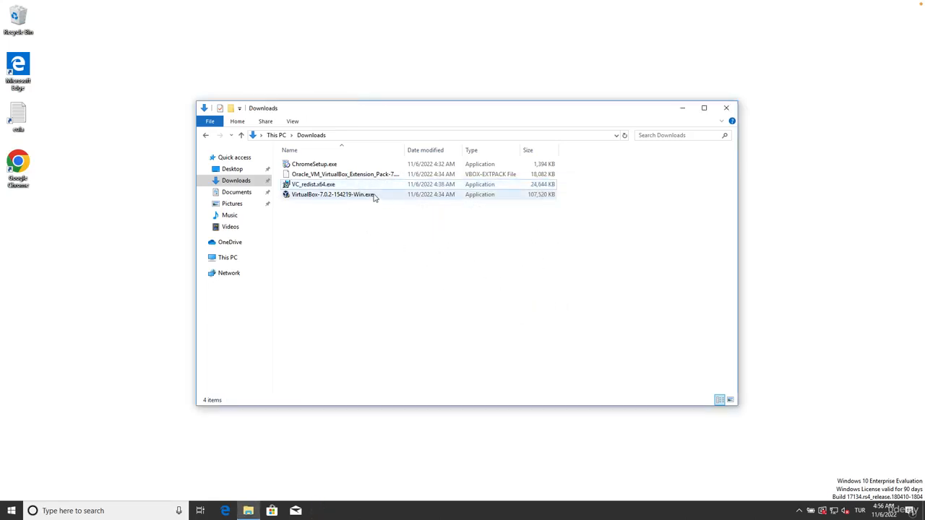
click(366, 200)
right_click(366, 200)
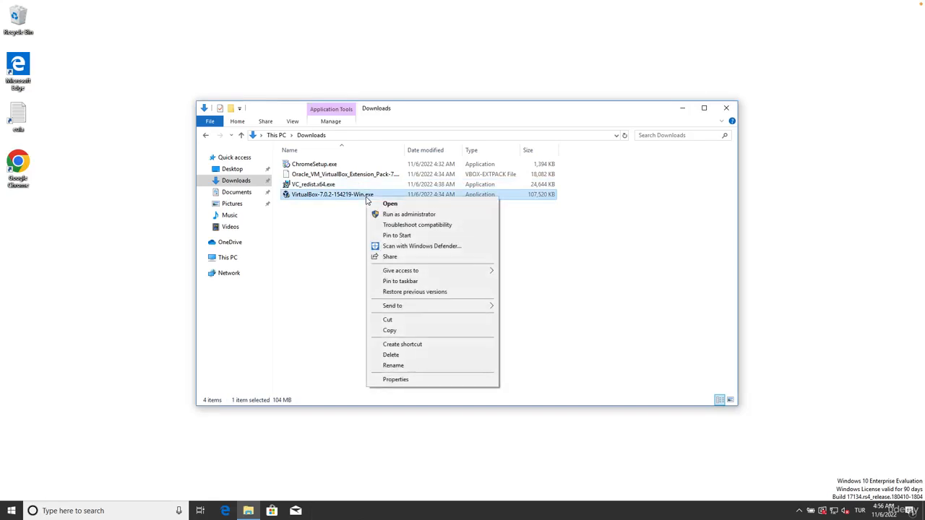
click(396, 214)
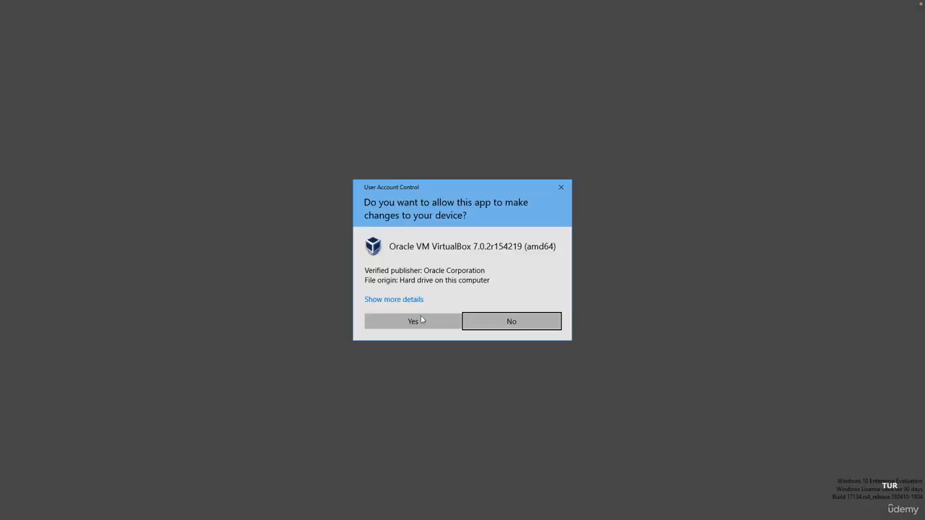
click(413, 320)
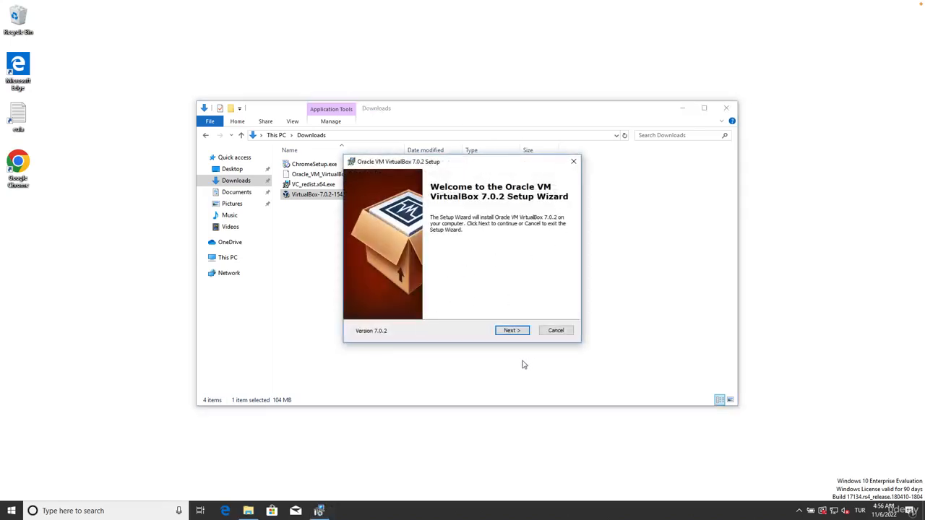
click(513, 331)
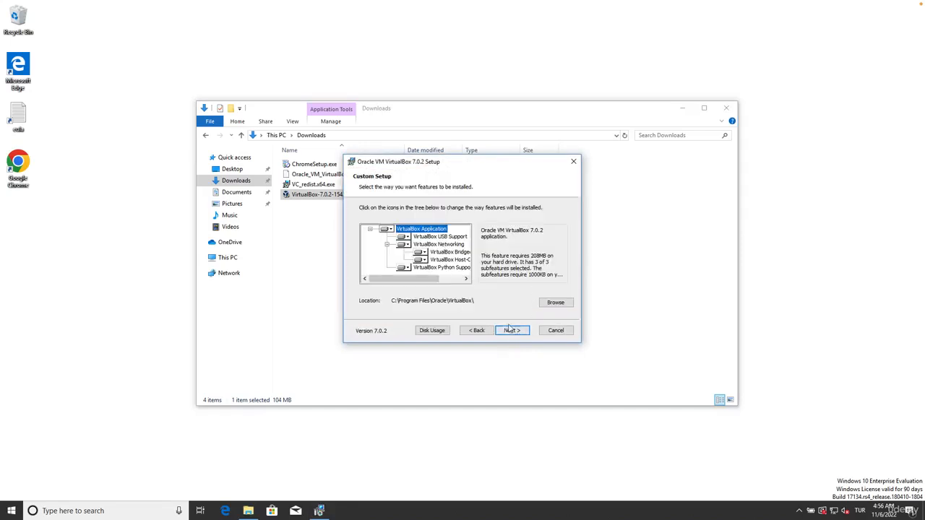
click(512, 331)
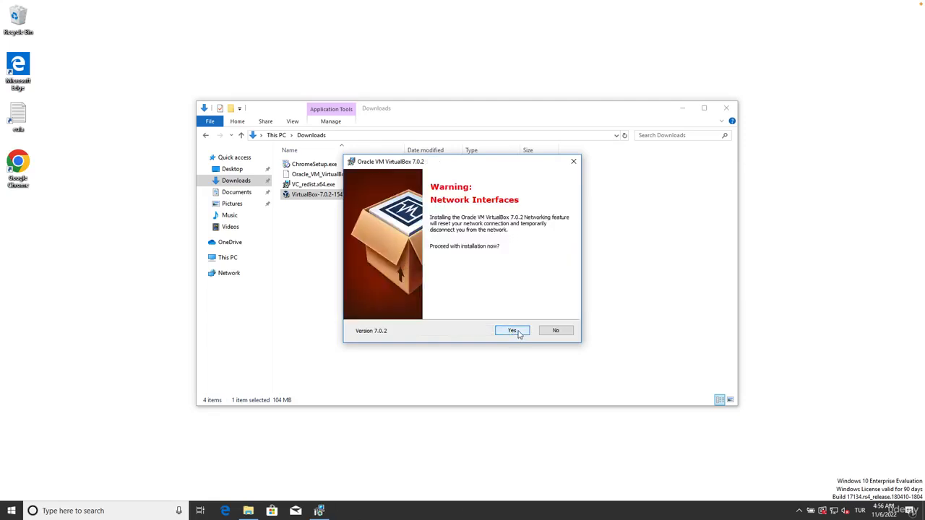
click(517, 333)
click(515, 332)
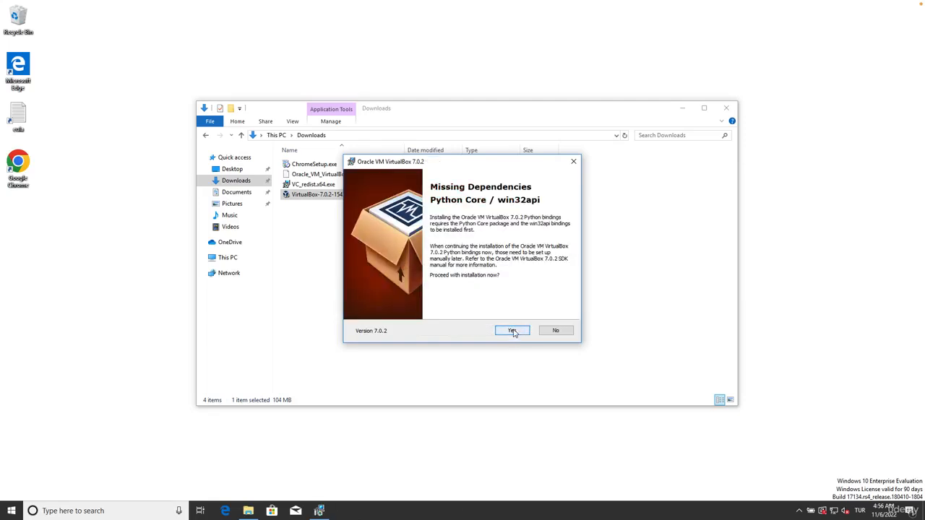
click(514, 331)
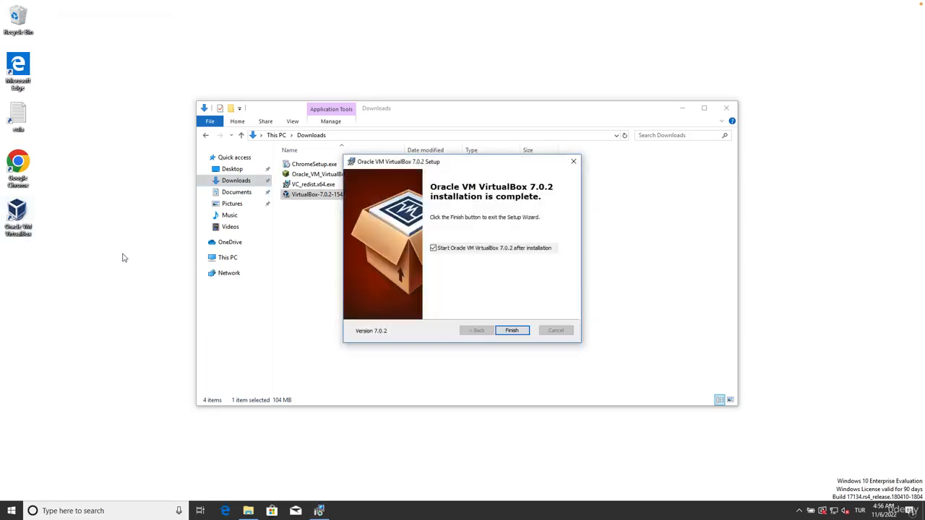
click(513, 330)
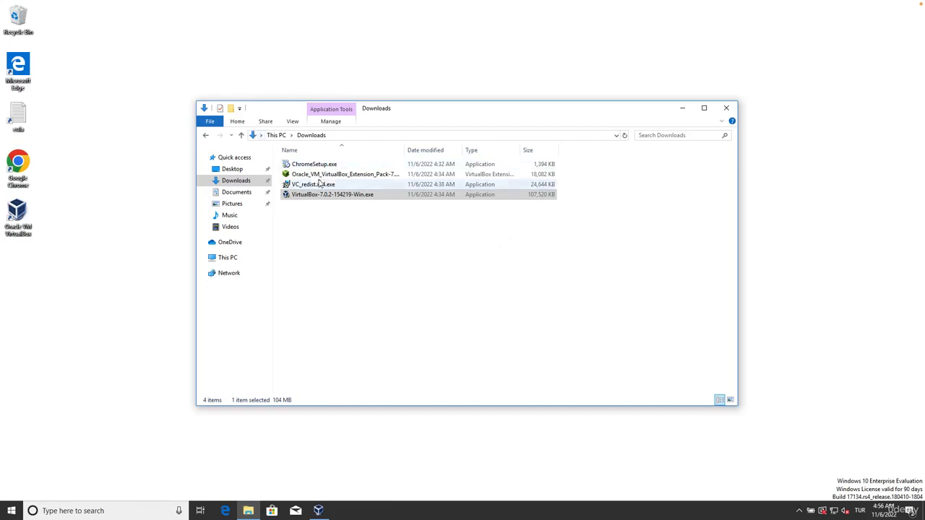
Step: Bring the VirtualBox Manager window to the front, minimize the Downloads window and move the manager slightly upward
click(348, 178)
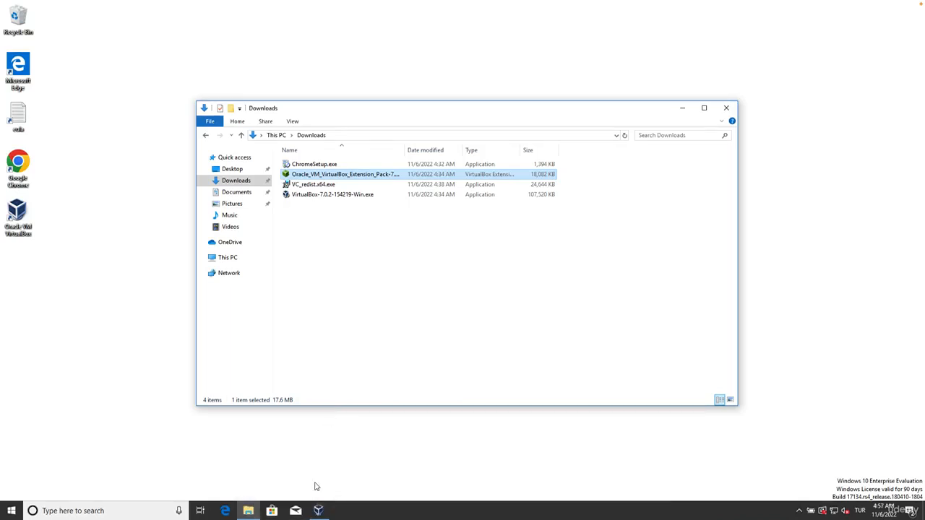
click(318, 512)
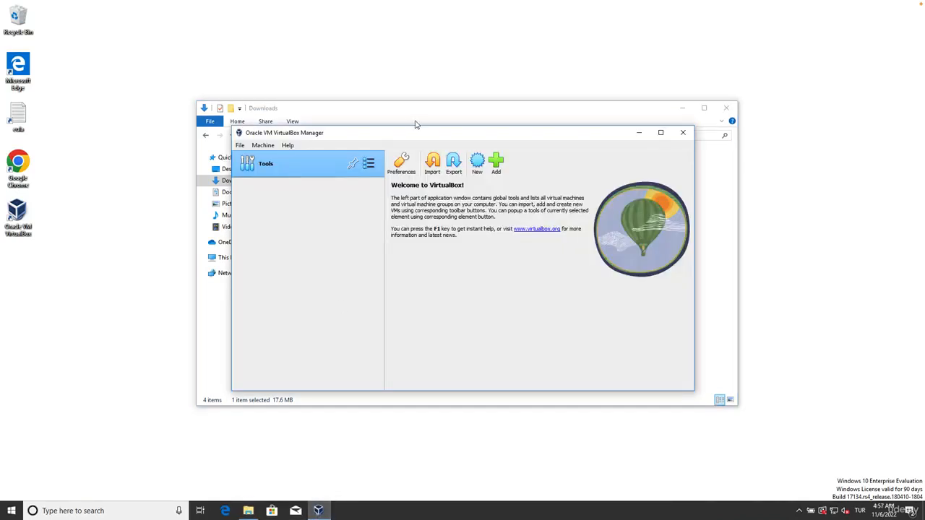
click(681, 107)
drag(553, 138, 559, 120)
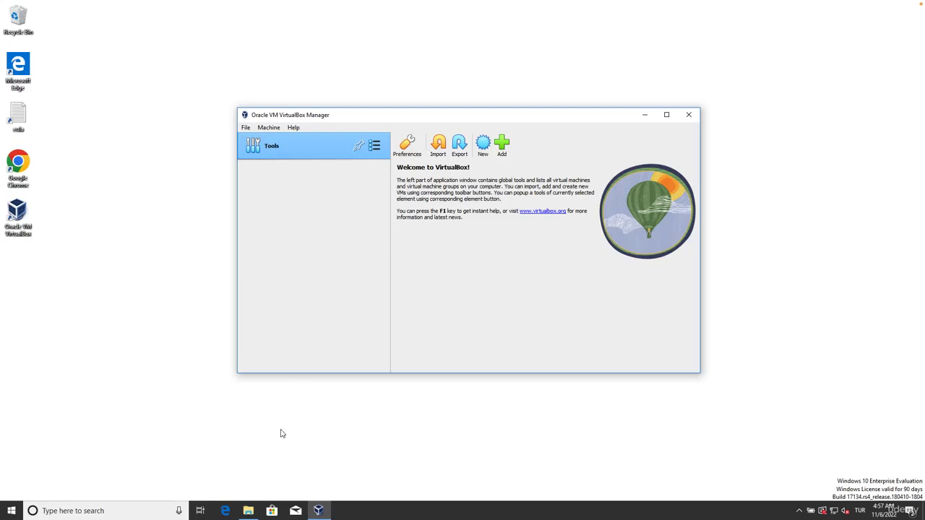
Step: Install the Oracle VM VirtualBox Extension Pack from the Downloads folder, agreeing to its license, and close the Downloads window
click(248, 510)
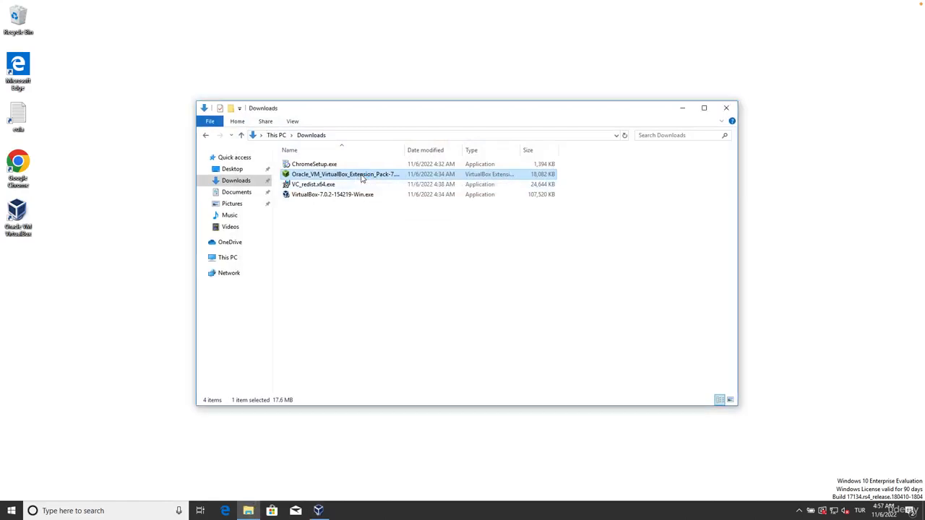
double_click(362, 179)
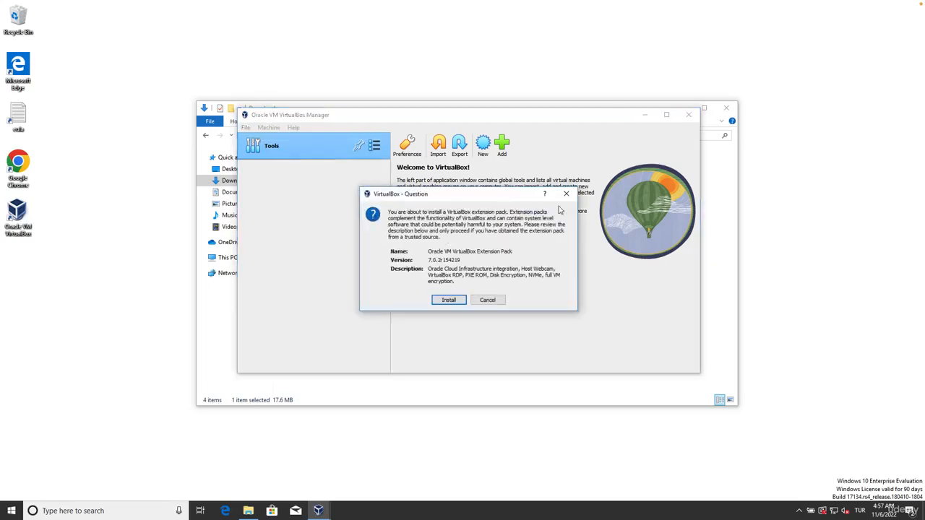
click(448, 300)
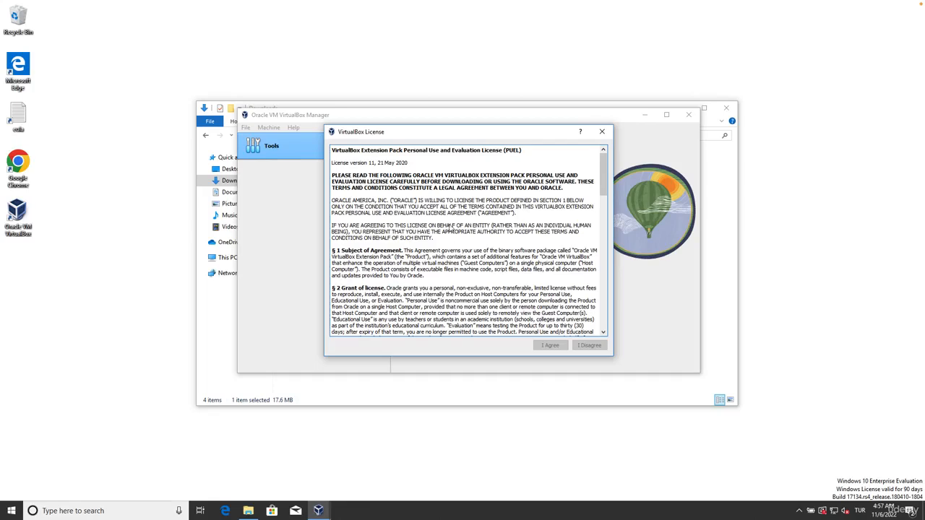
drag(602, 174, 601, 349)
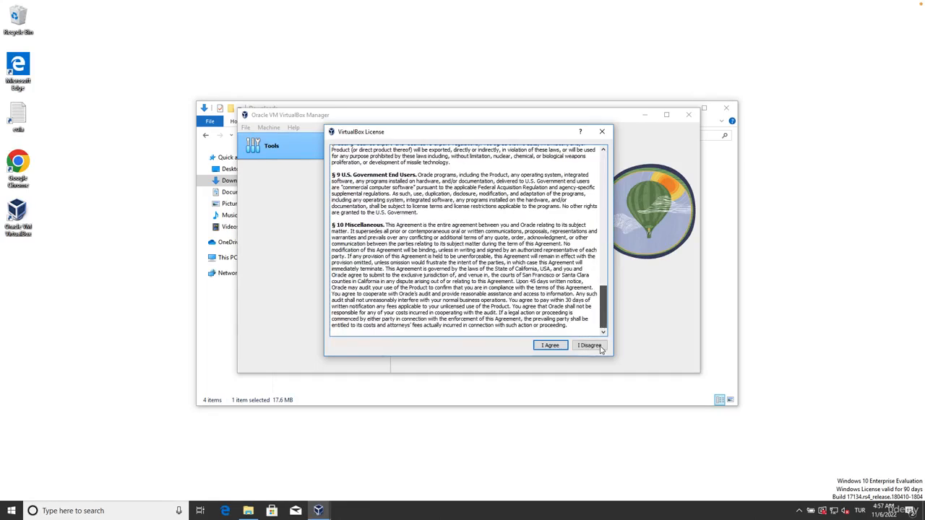
click(549, 346)
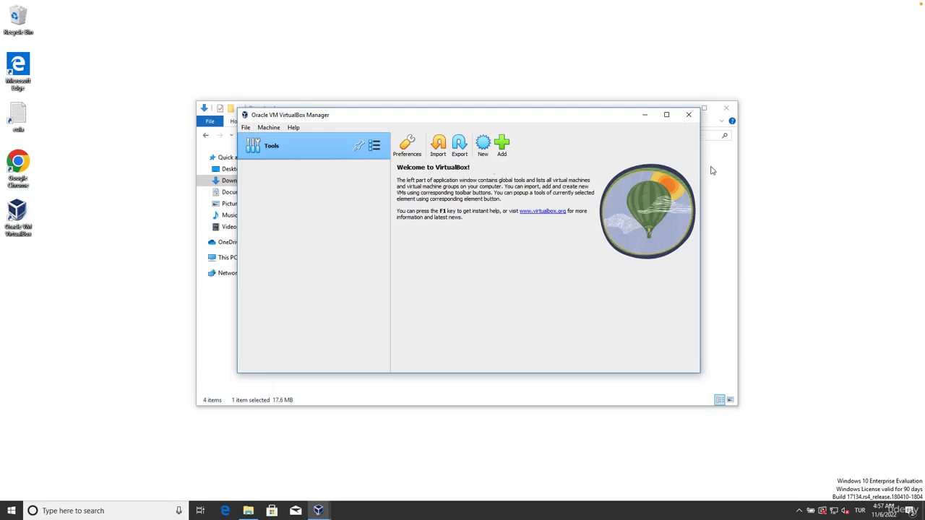
click(517, 103)
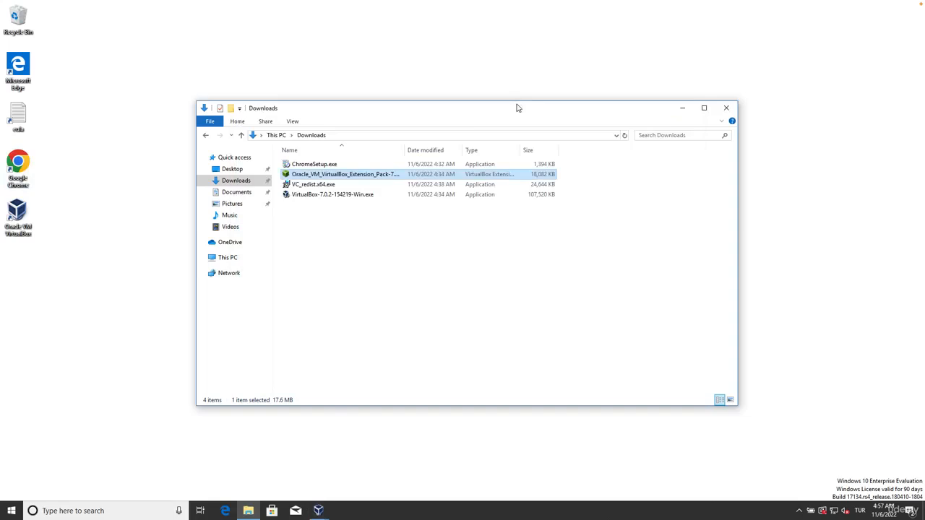
click(727, 108)
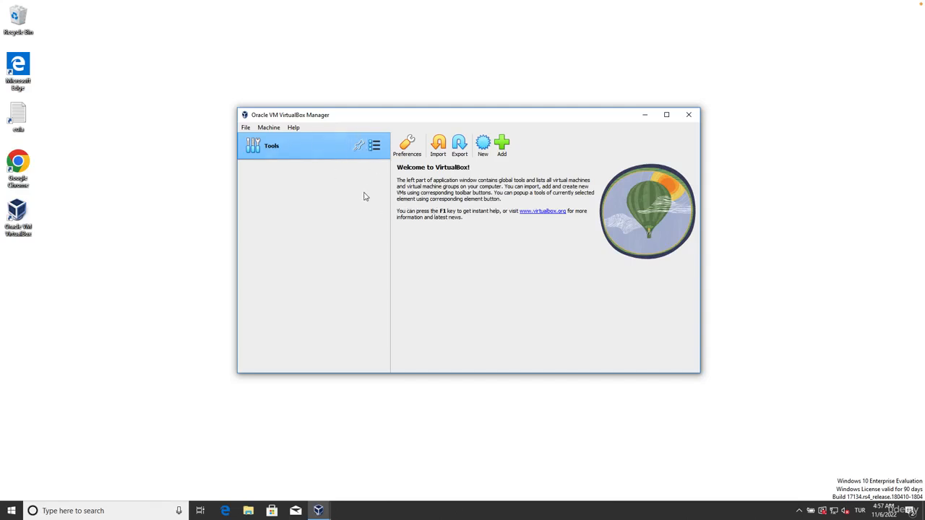
Step: Look over the general settings in the VirtualBox preferences and close them without changes
click(246, 128)
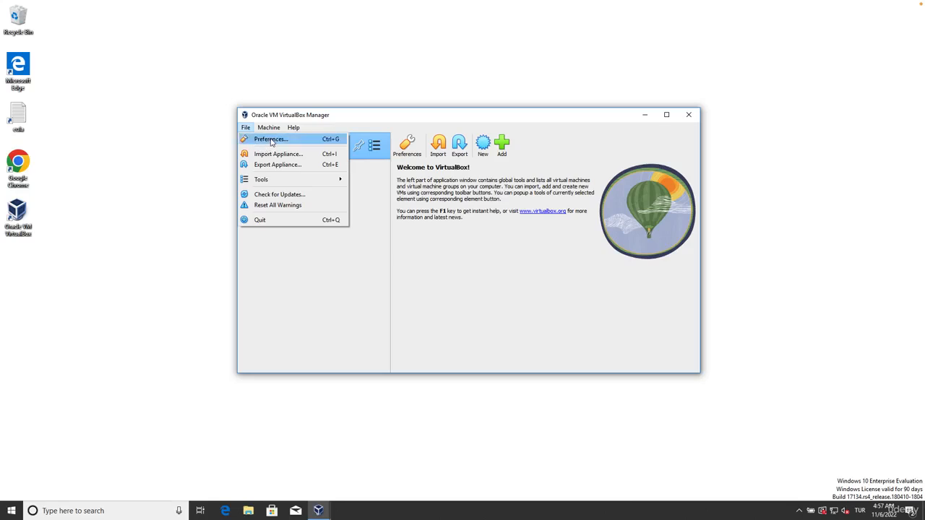
click(268, 139)
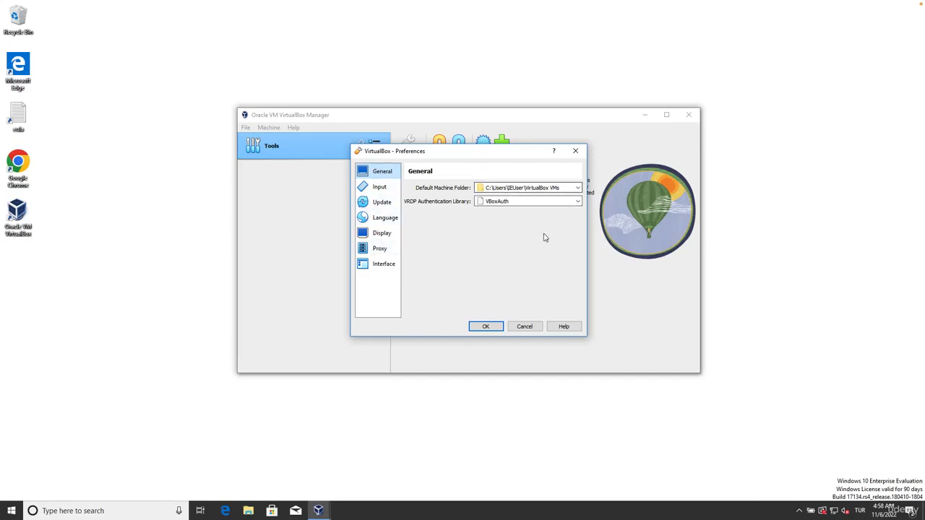
click(525, 326)
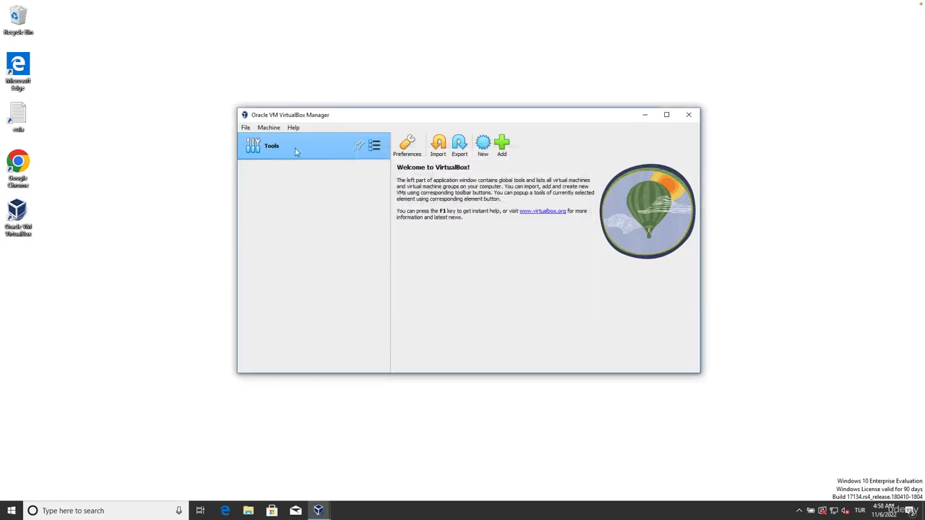
click(245, 129)
click(246, 128)
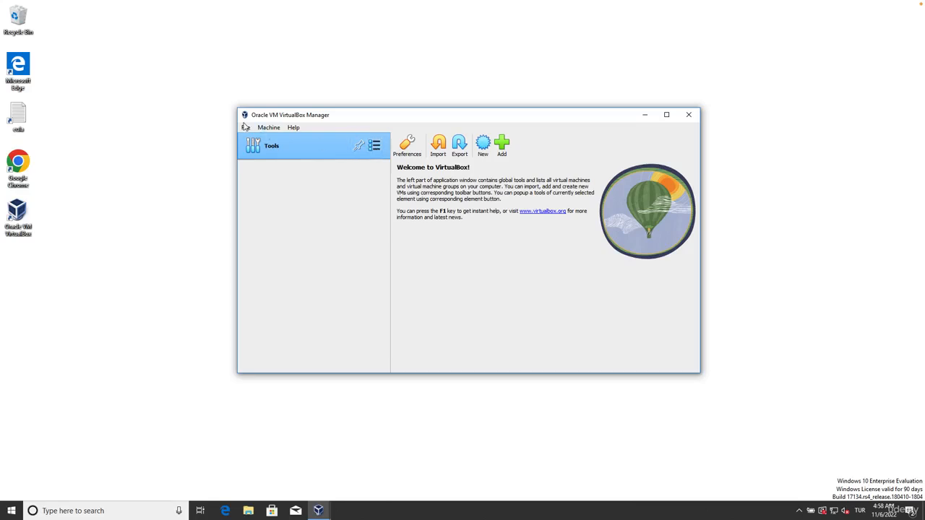
Step: Check the Extension Pack in the Extensions tool, view and cancel the extension package file selection, and return to the Welcome page
click(375, 146)
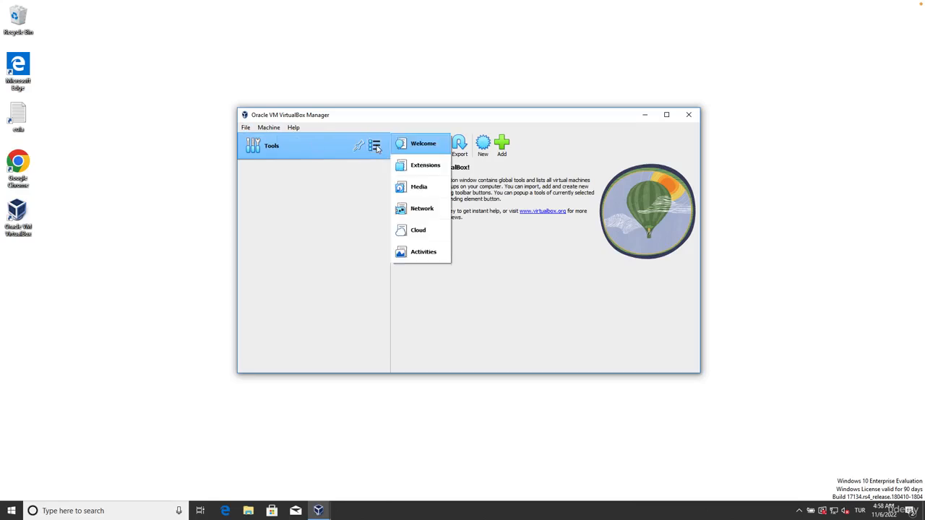
click(426, 167)
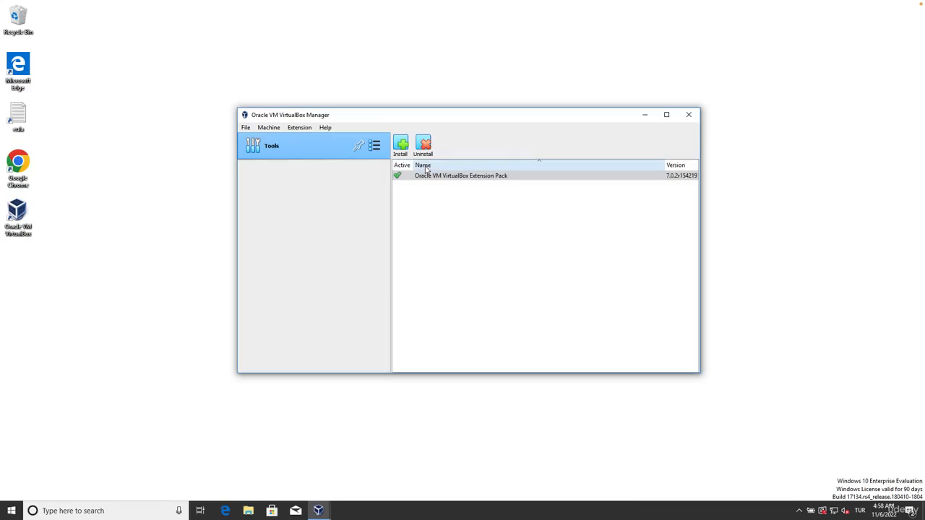
click(440, 178)
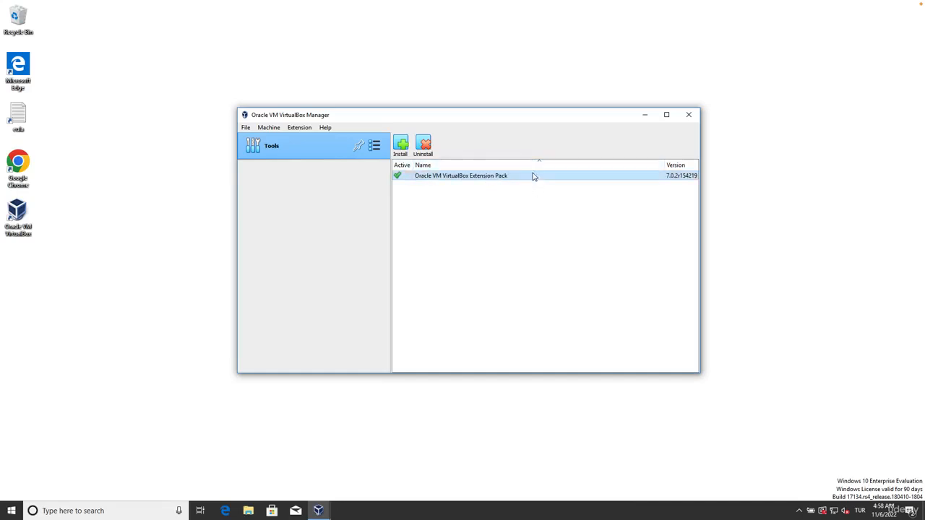
click(401, 147)
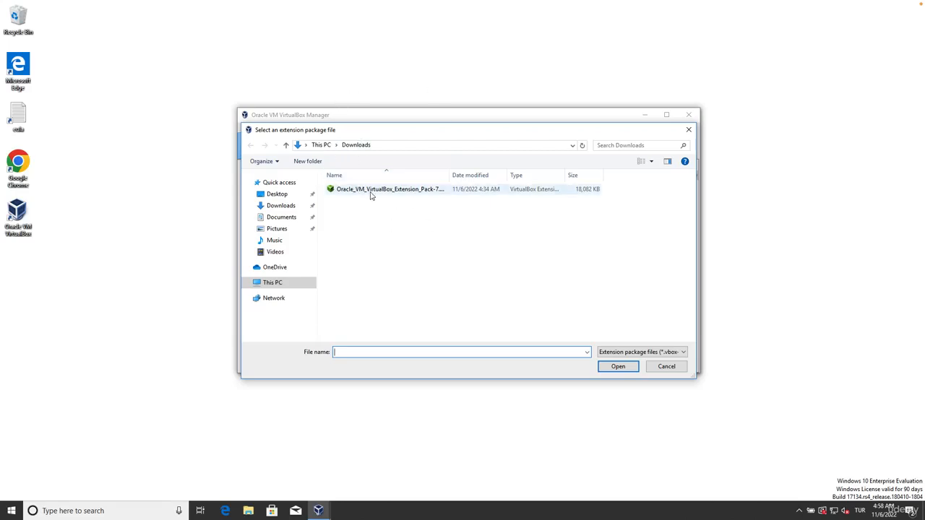
click(665, 366)
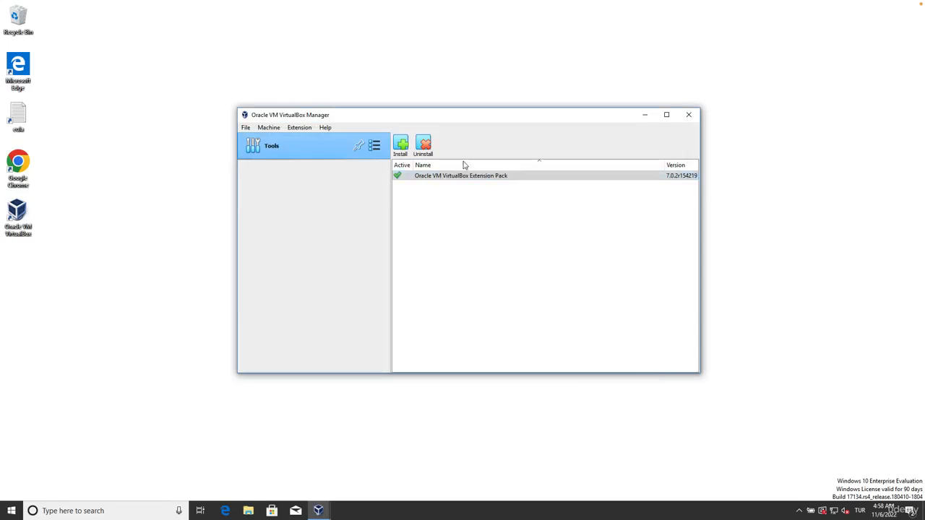
click(375, 147)
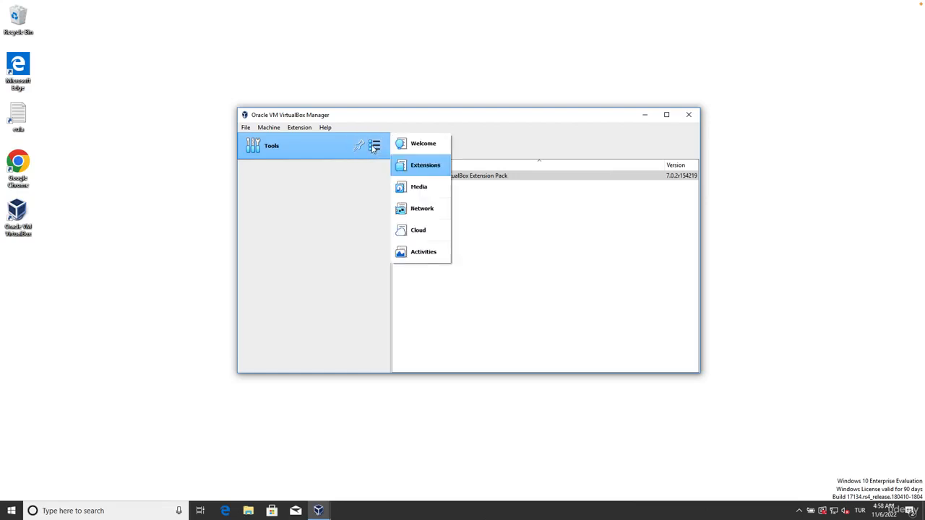
click(417, 144)
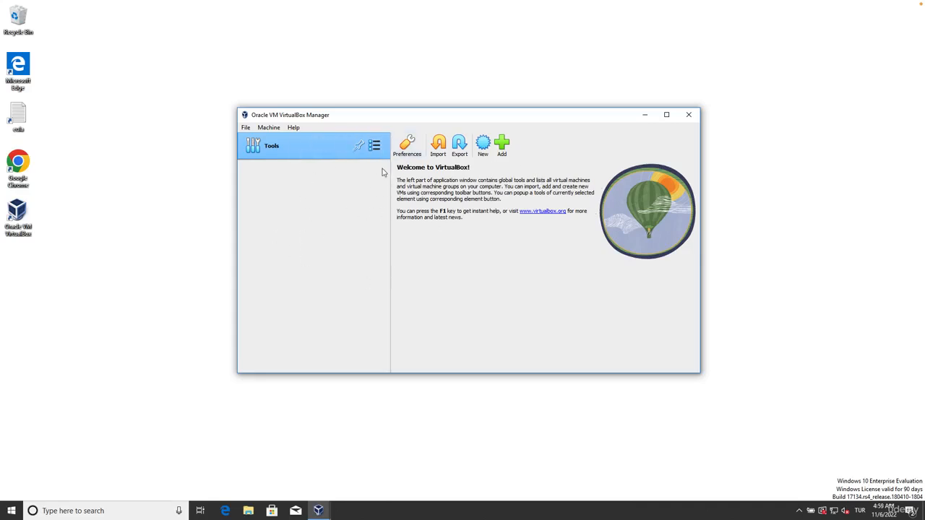
Step: Examine the host-only networks in the Network tool, glance at the preferences without changes, and show the NAT networks
click(375, 147)
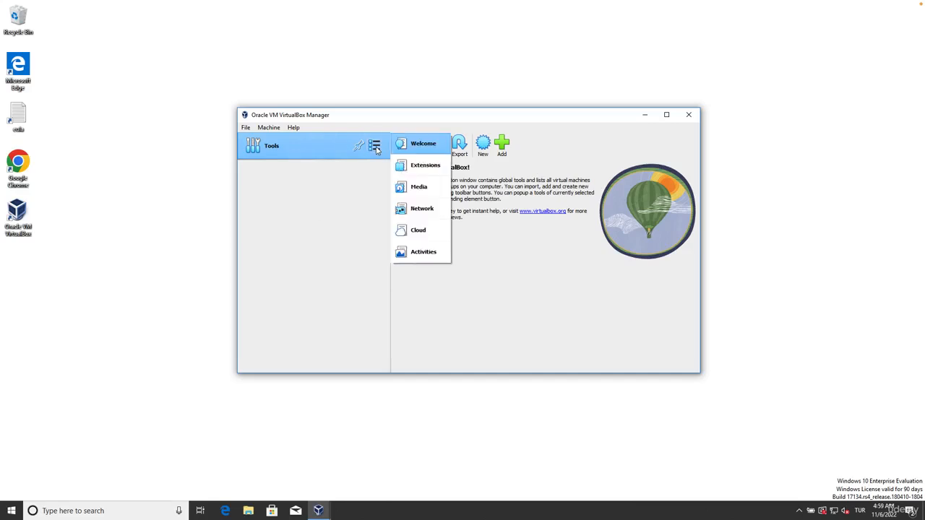
click(419, 210)
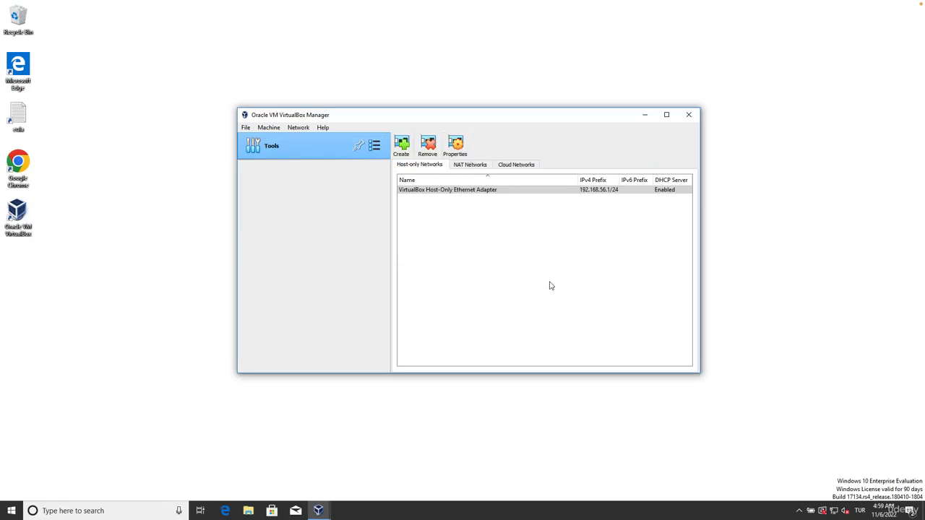
click(374, 147)
click(246, 128)
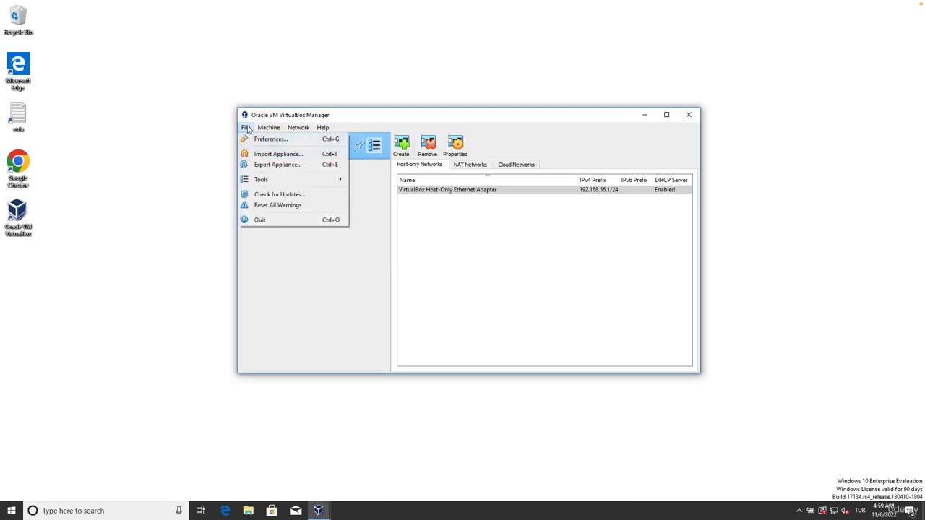
click(271, 140)
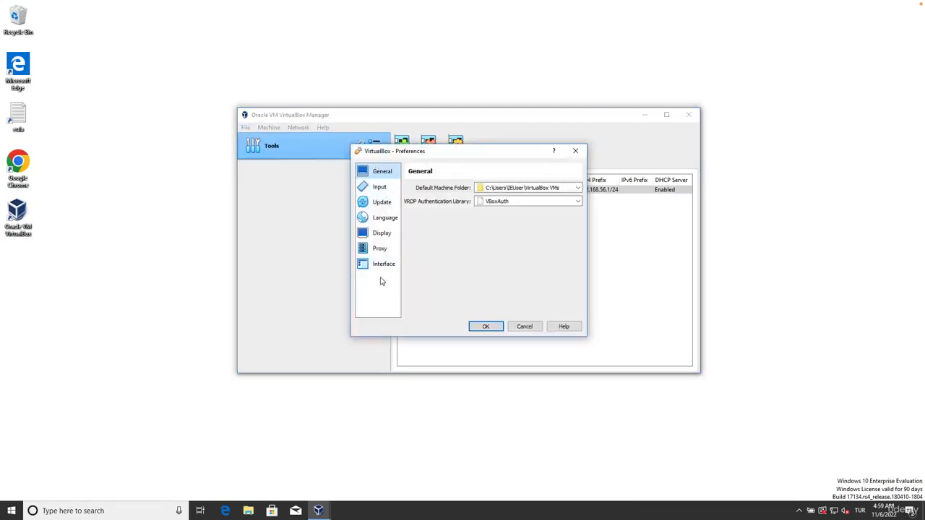
click(524, 326)
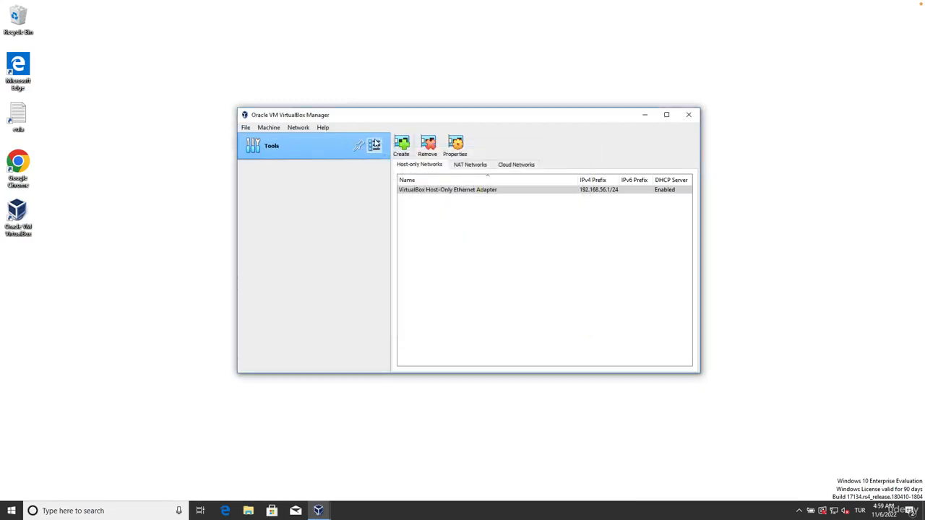
click(471, 167)
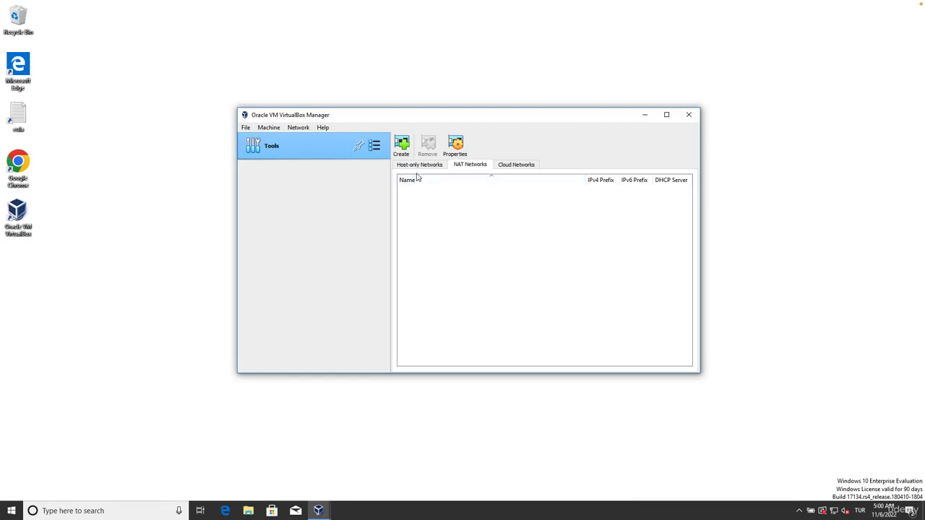
Step: Create a default NAT network, show it in the Network tool, and remove it with confirmation
click(402, 151)
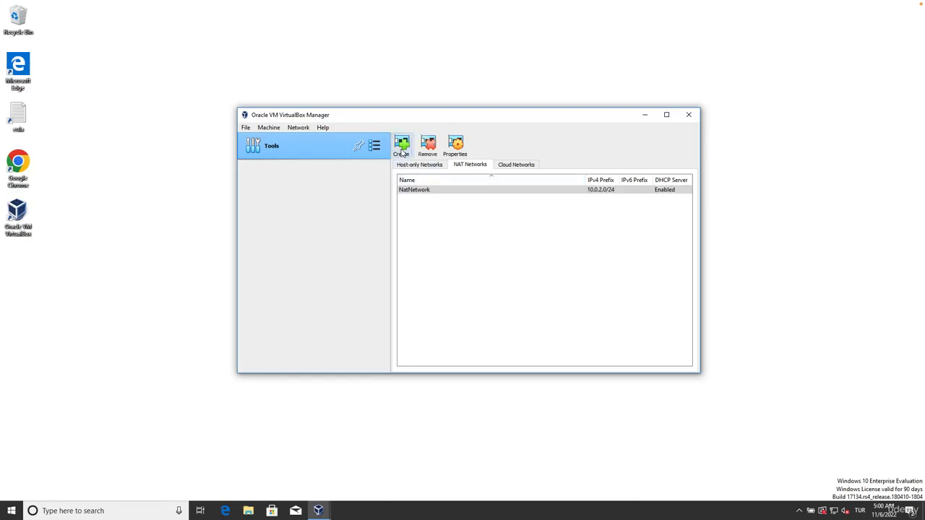
click(410, 191)
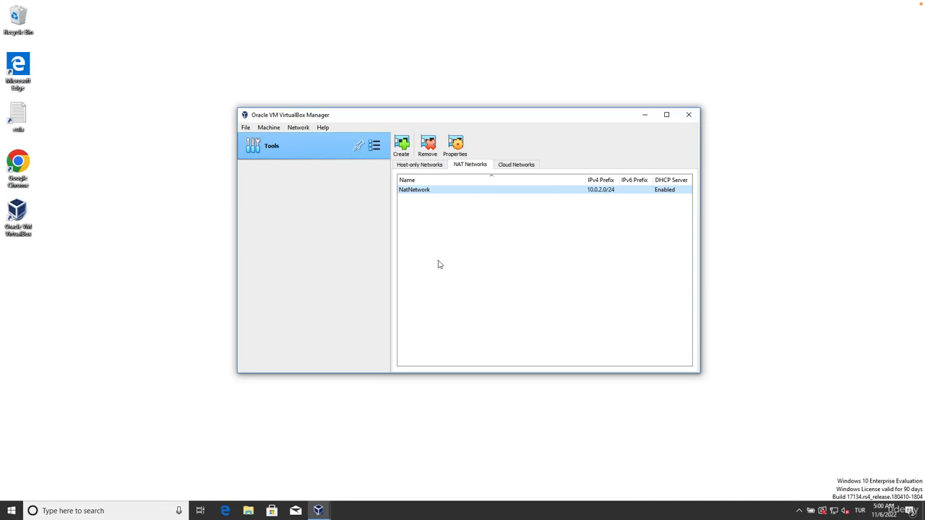
click(374, 146)
click(410, 210)
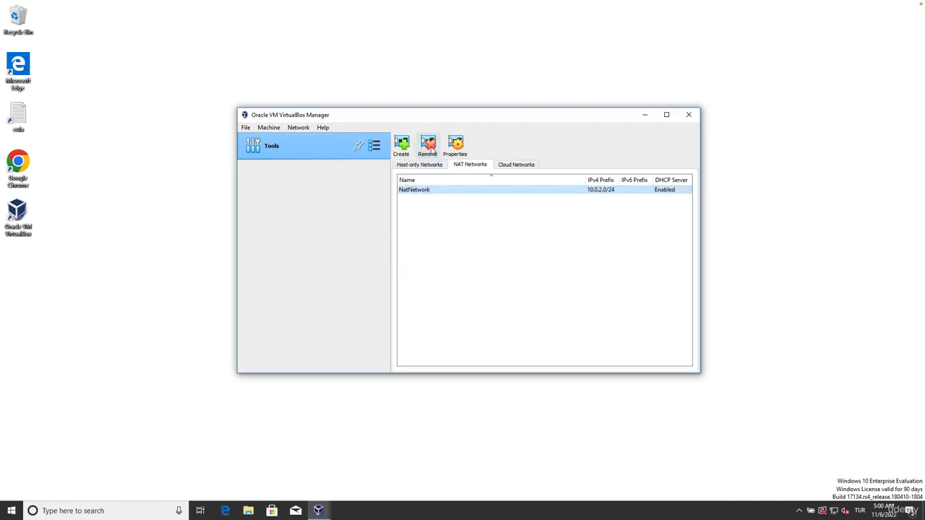
click(429, 148)
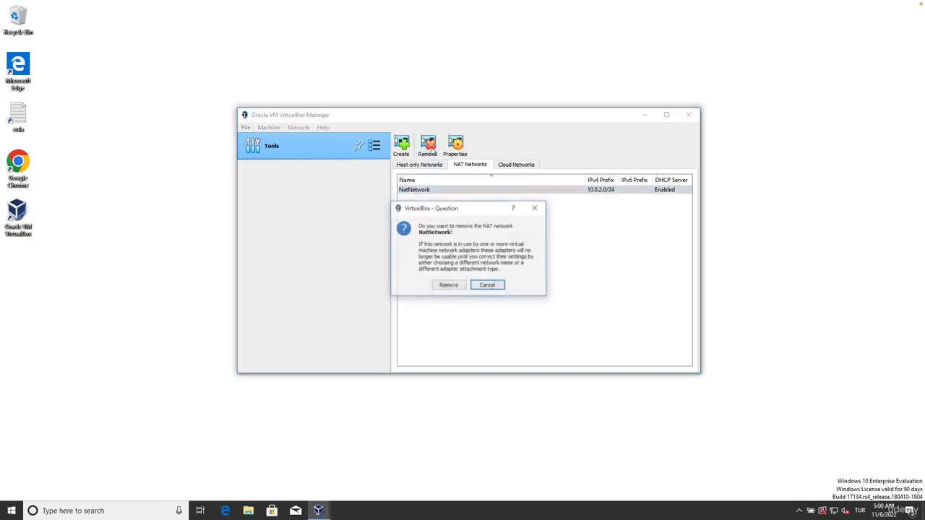
click(448, 285)
Step: Create a NAT network with the default settings and return to the Welcome page
click(402, 144)
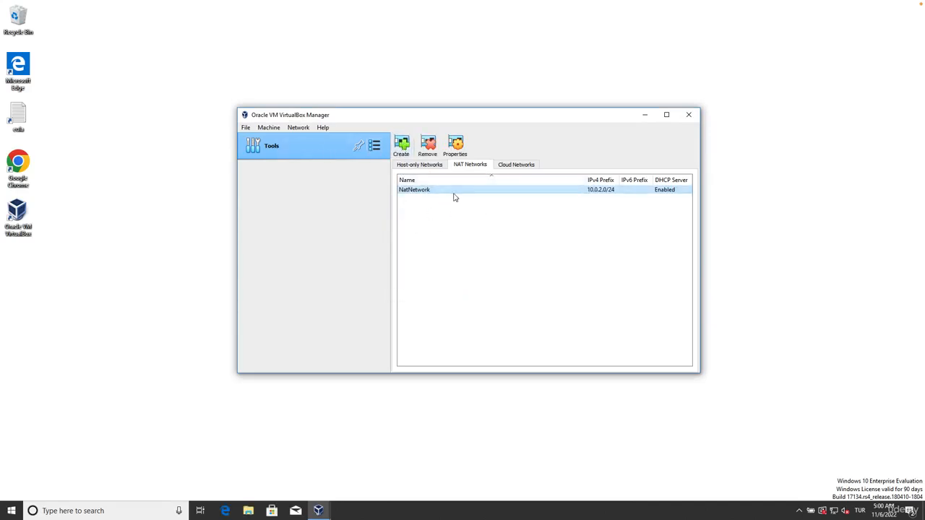
mouse_move(452, 192)
click(375, 145)
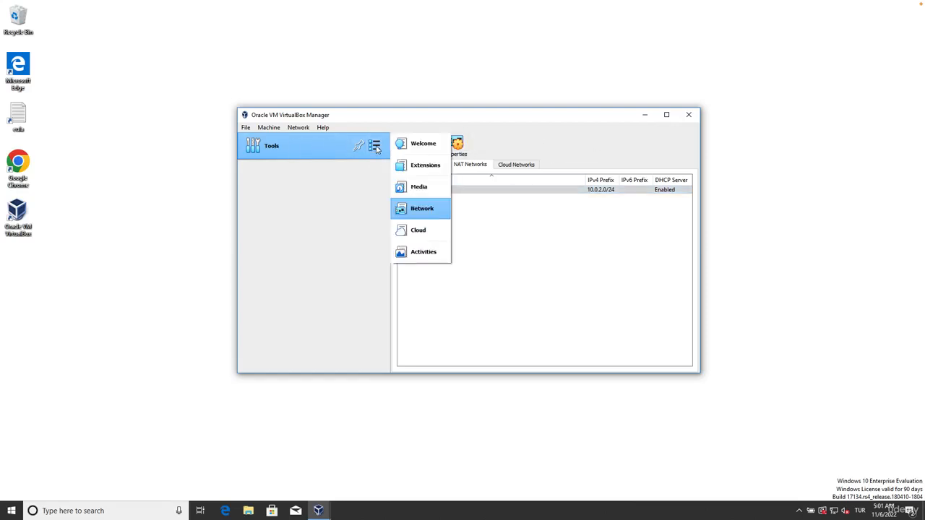
click(428, 145)
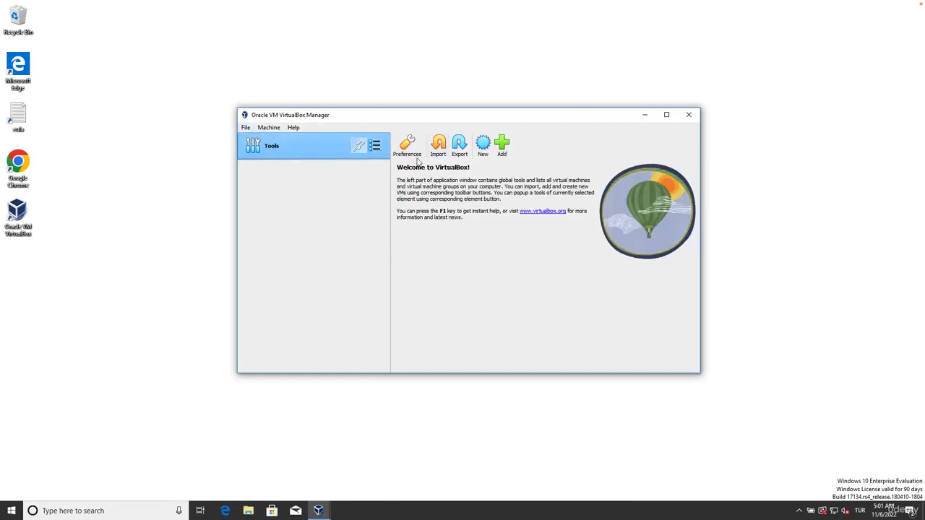
Step: Look over the interface languages in the VirtualBox preferences and cancel without changes
click(246, 129)
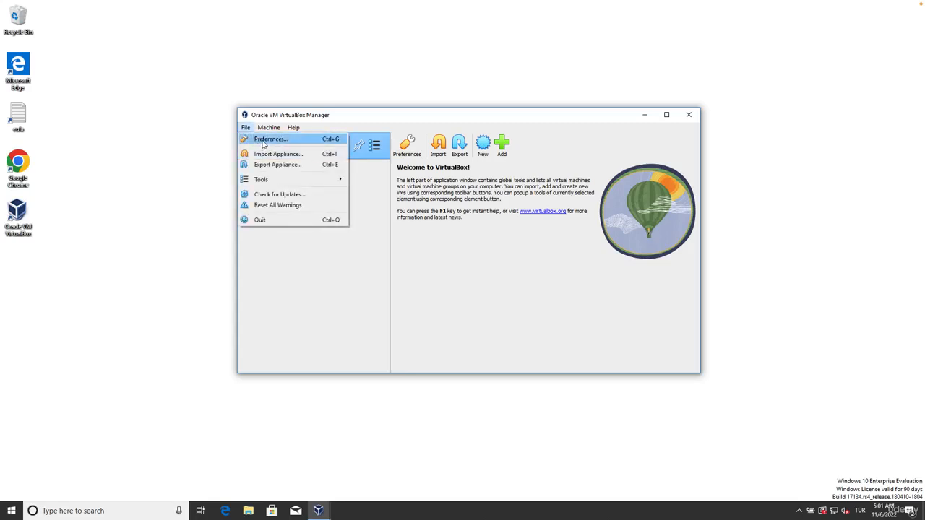
click(263, 141)
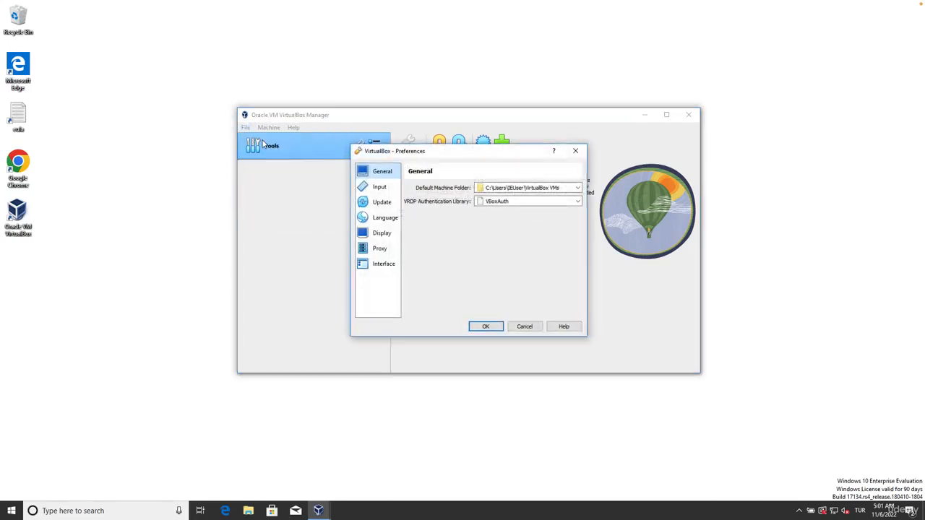
click(383, 218)
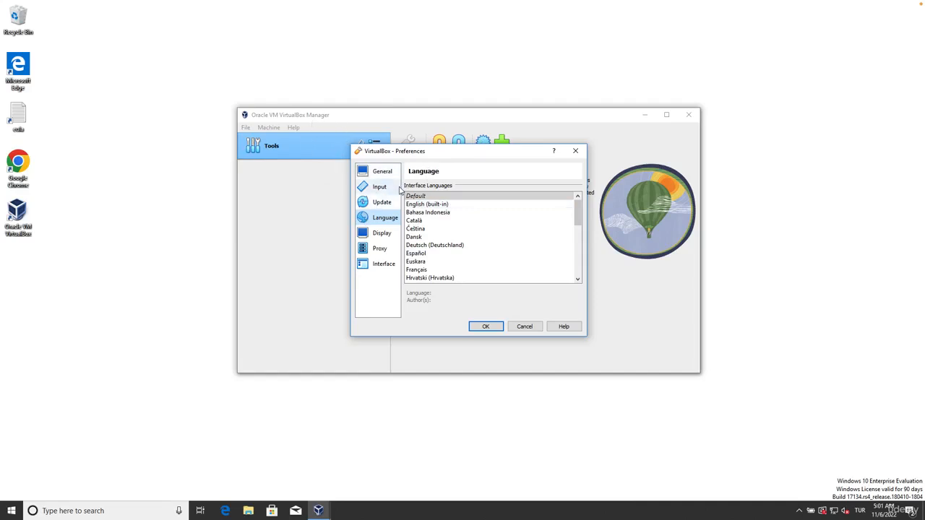
drag(577, 213, 573, 190)
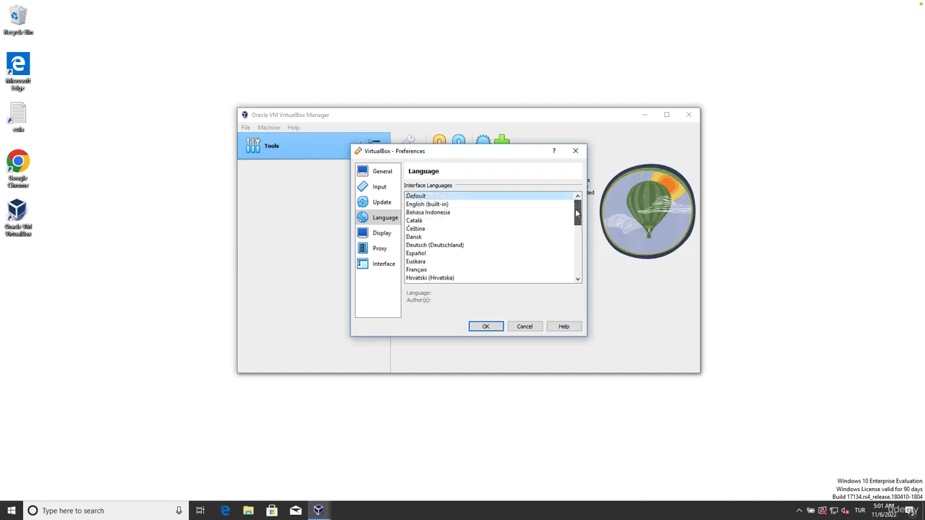
click(521, 327)
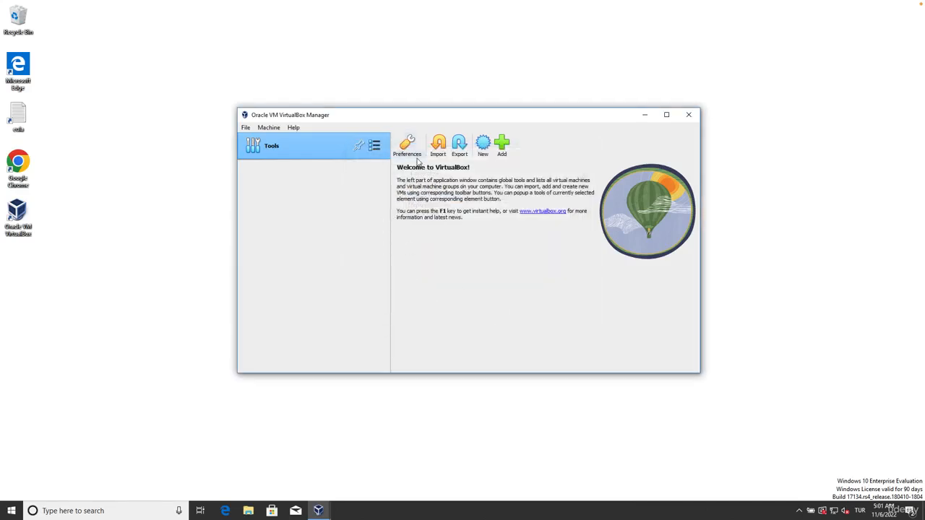
drag(303, 117, 305, 119)
mouse_move(440, 119)
mouse_down()
mouse_move(440, 127)
mouse_move(442, 118)
mouse_up()
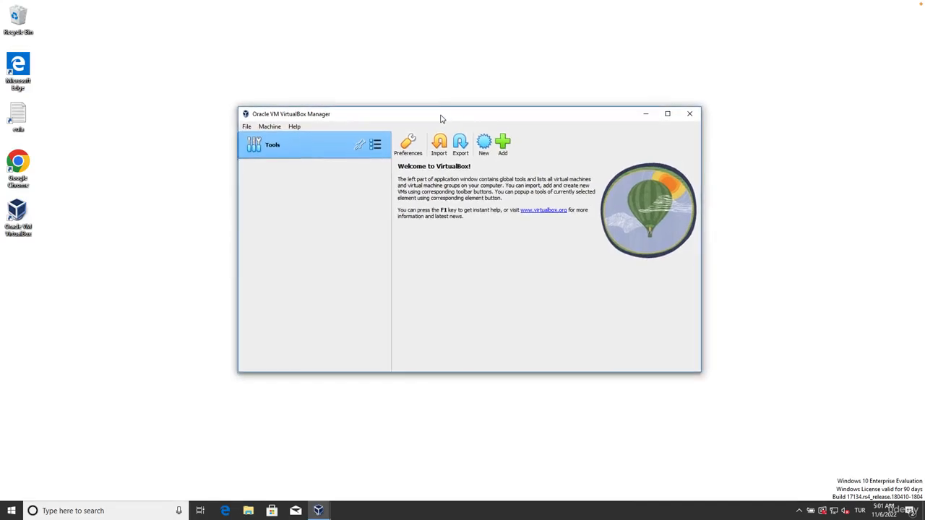